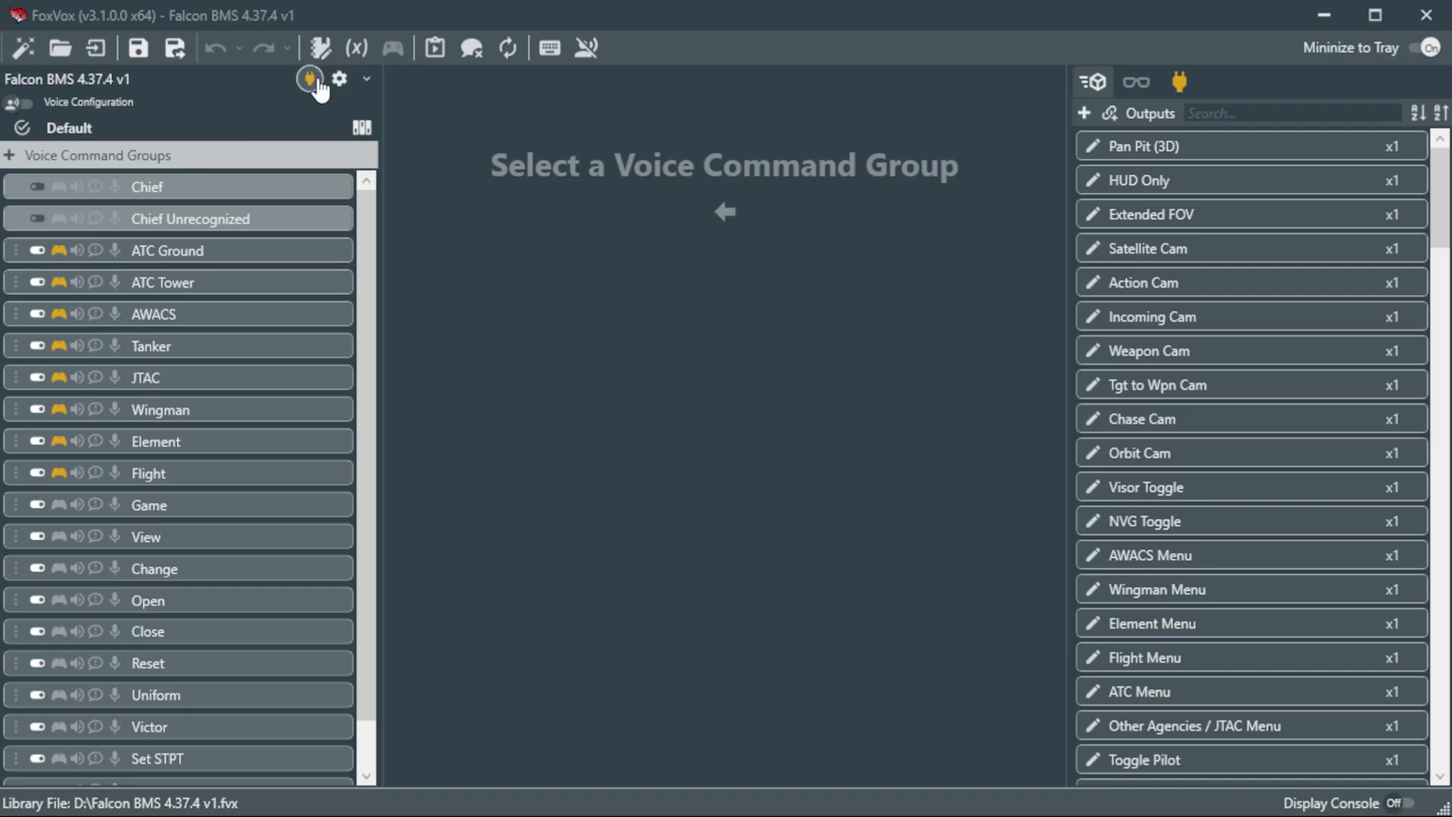
# Step: Show the plugin list, check the FoxVoxParser plugin's key file path parameter, and remove FoxVoxParser from the profile
pyautogui.moveTo(320, 89)
pyautogui.click(1176, 80)
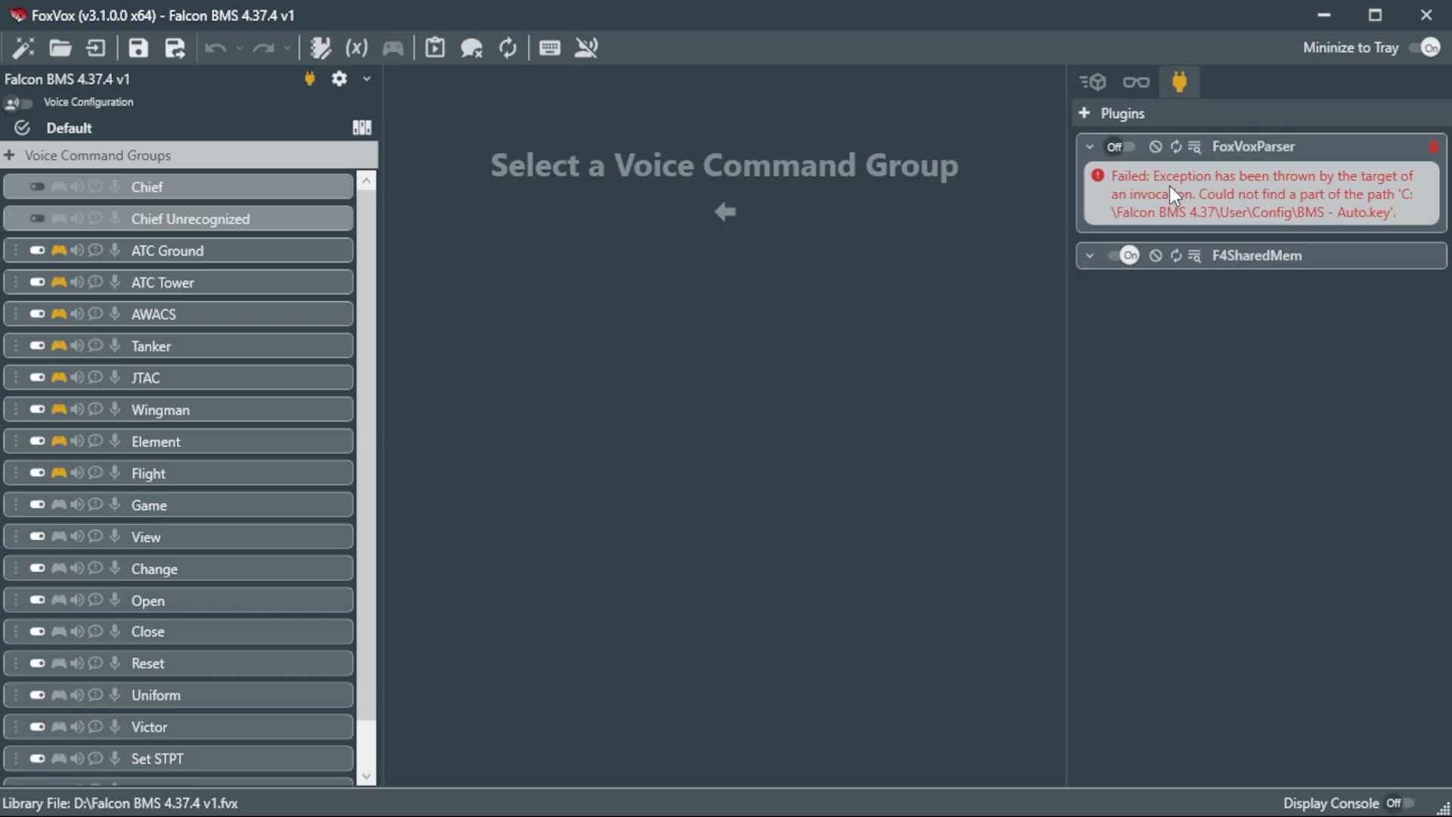
pyautogui.click(1089, 146)
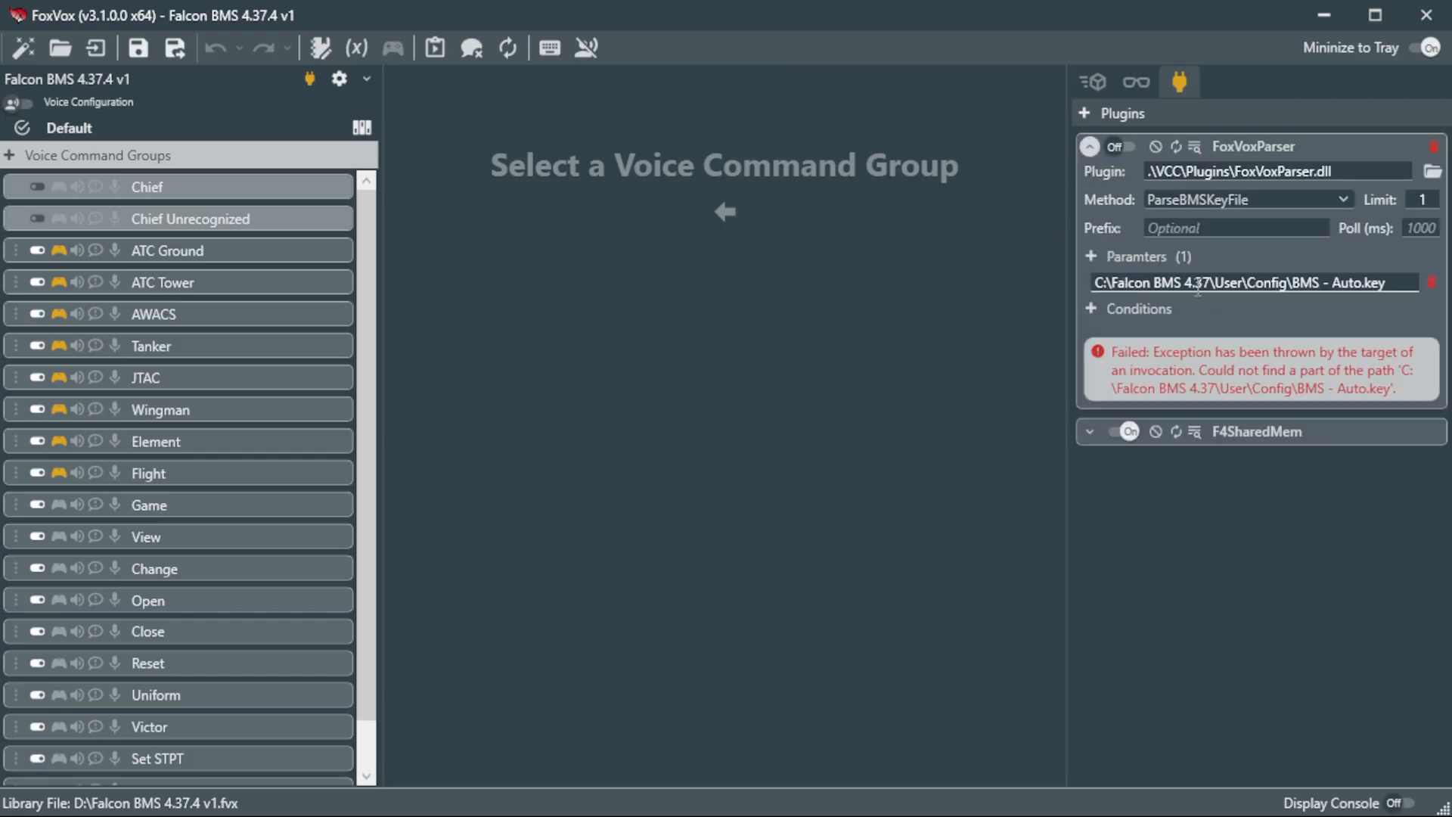
pyautogui.moveTo(1094, 284); pyautogui.dragTo(1390, 287)
pyautogui.click(1393, 289)
pyautogui.click(1433, 146)
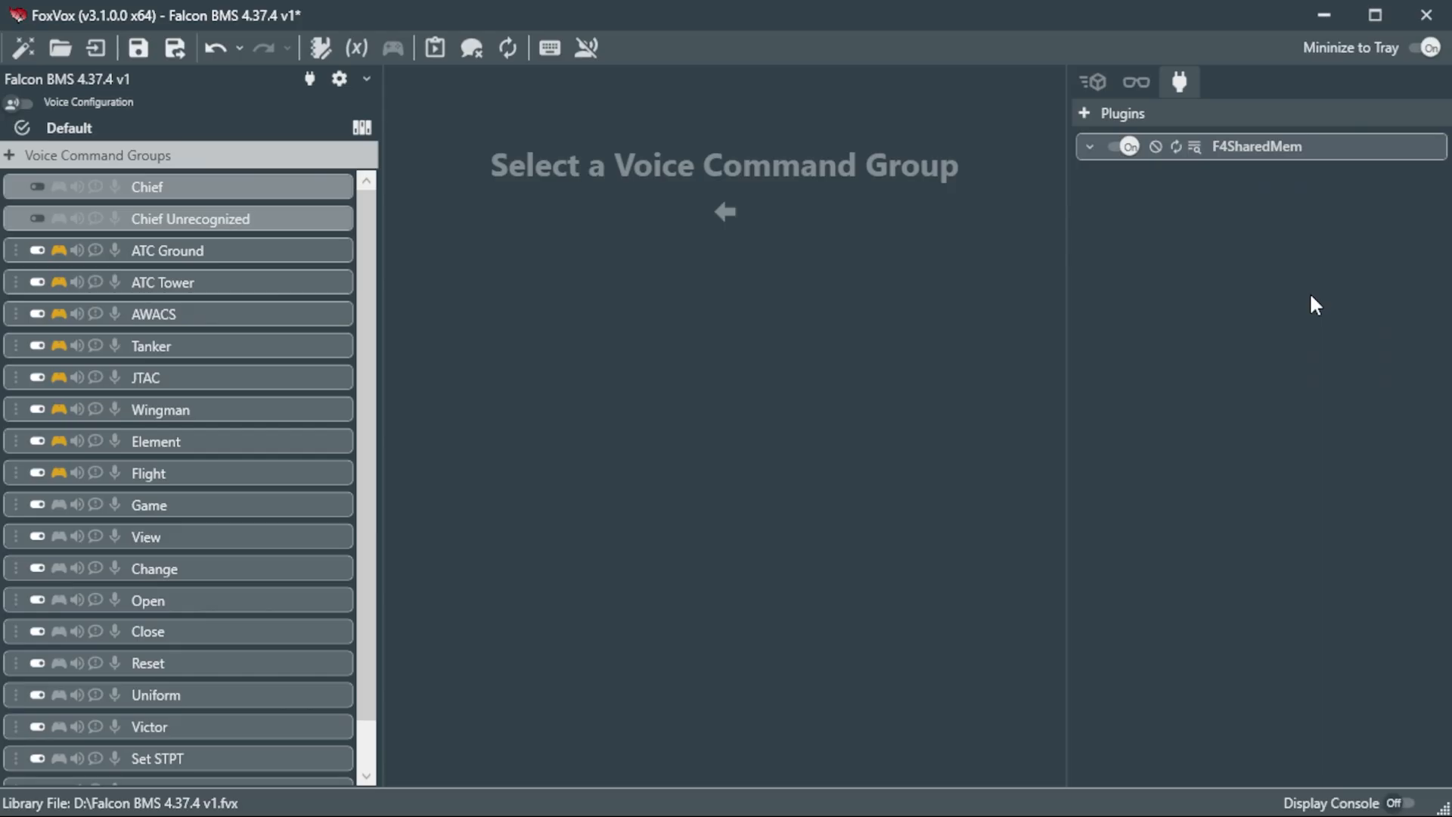
# Step: Inspect the push-to-talk assignment of the ATC Ground voice command group without changing it
pyautogui.click(1094, 82)
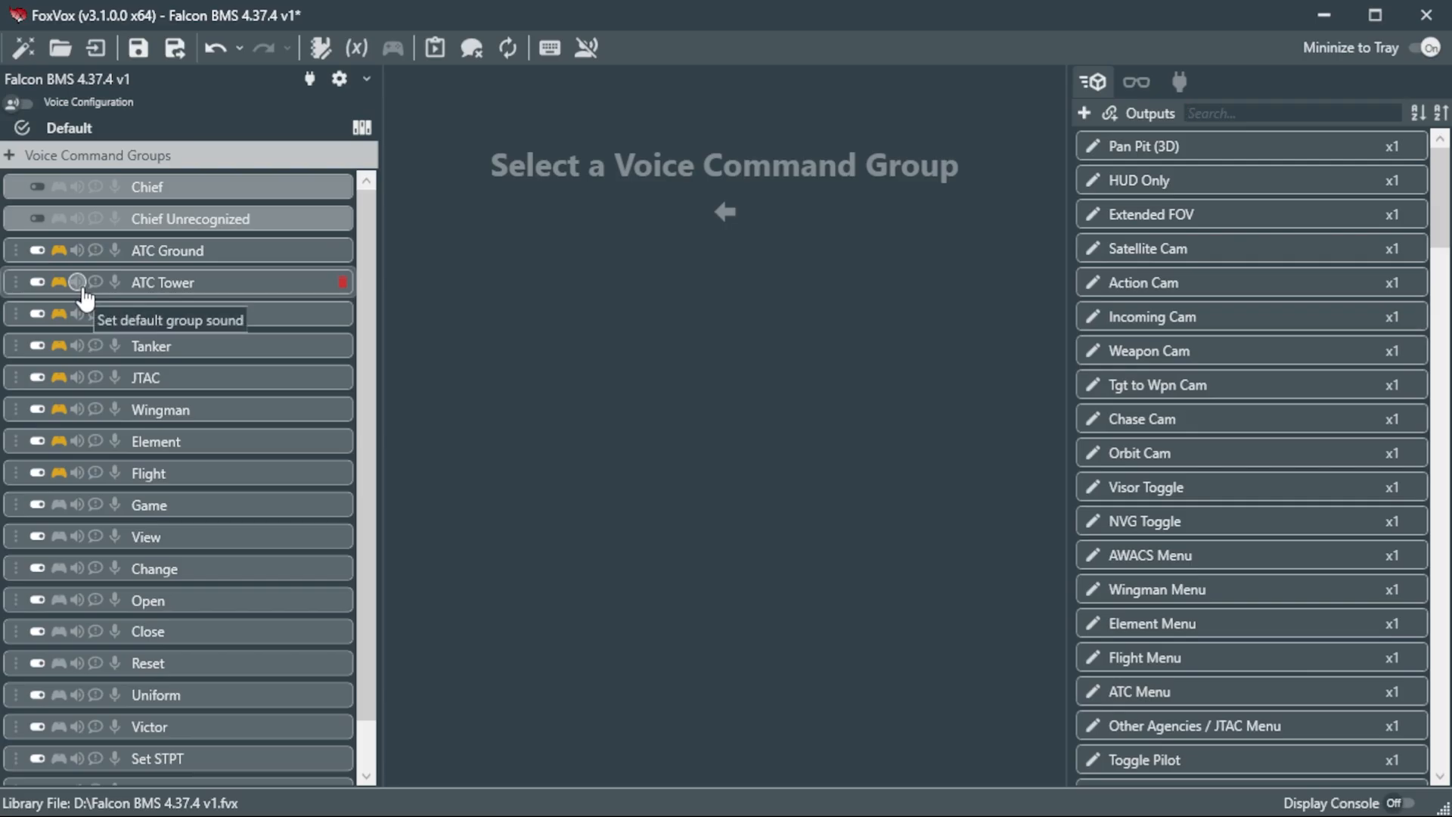
pyautogui.click(192, 250)
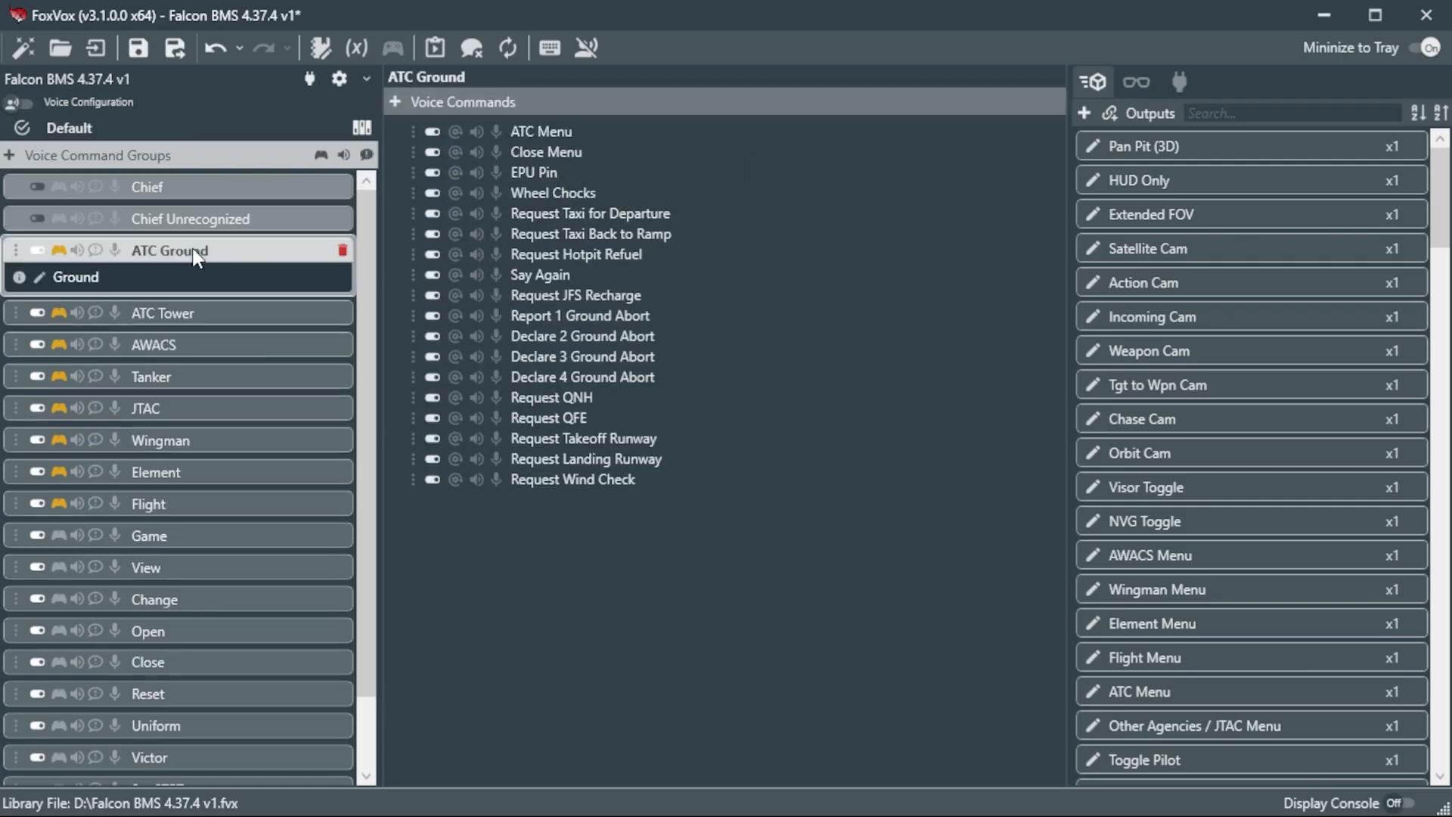
pyautogui.click(59, 250)
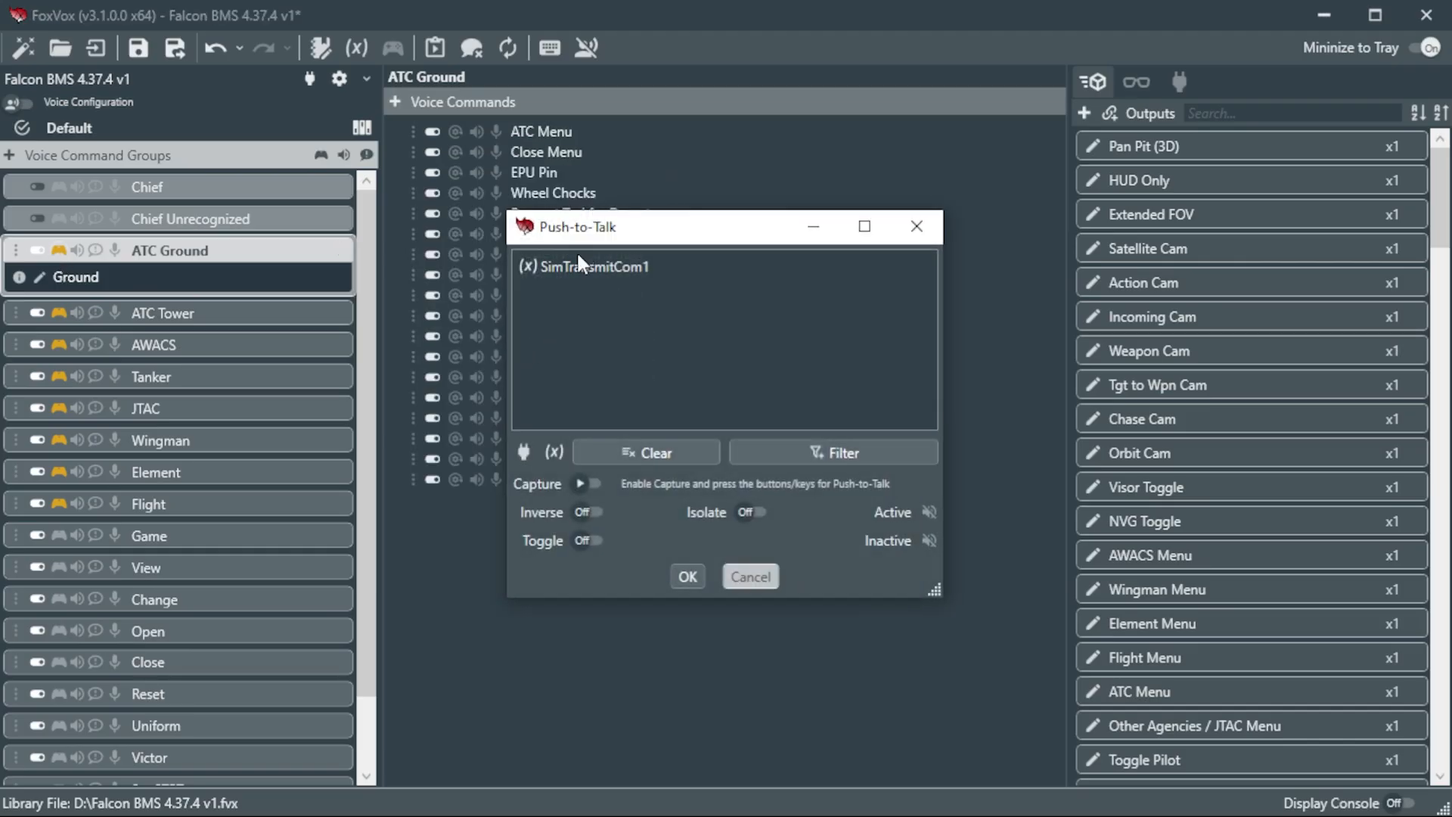
pyautogui.moveTo(553, 269)
pyautogui.click(753, 577)
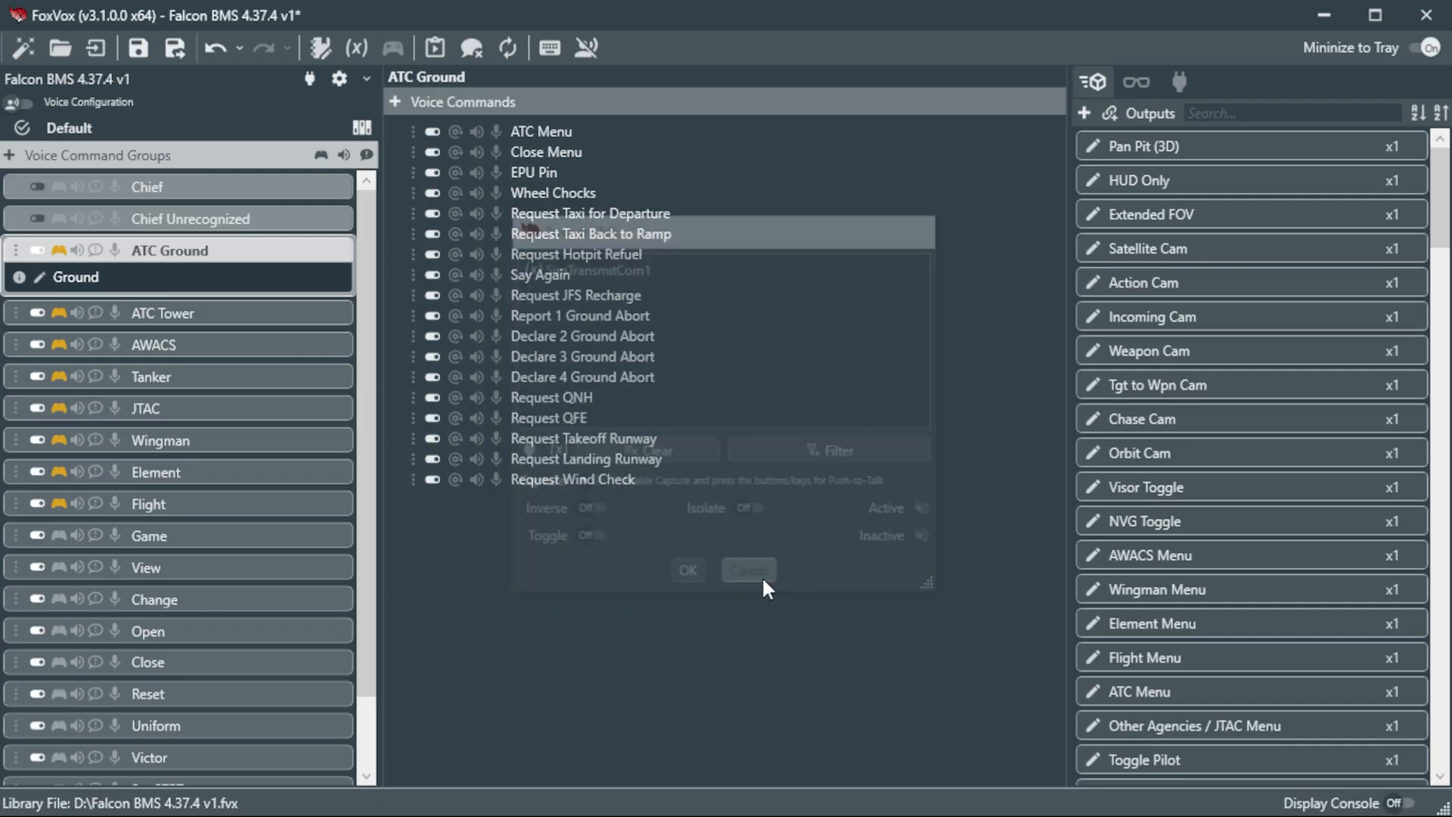
# Step: Assign WINWING Orion Throttle Base II + TGRIP-F16 Btn 26 as push-to-talk for ATC Ground, ATC Tower, AWACS, Tanker and JTAC together
pyautogui.click(189, 310)
pyautogui.click(202, 371)
pyautogui.click(203, 436)
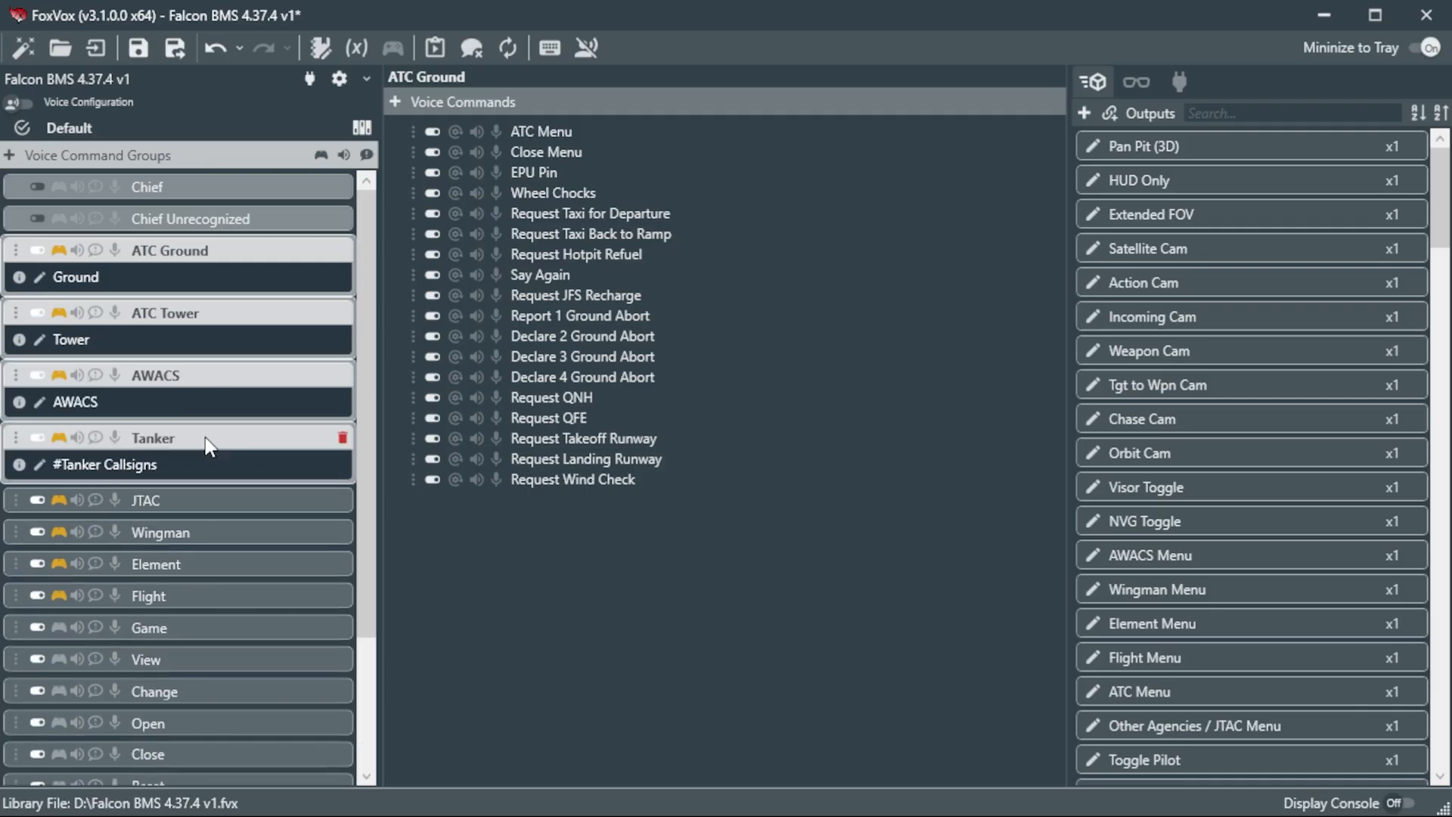
pyautogui.click(214, 501)
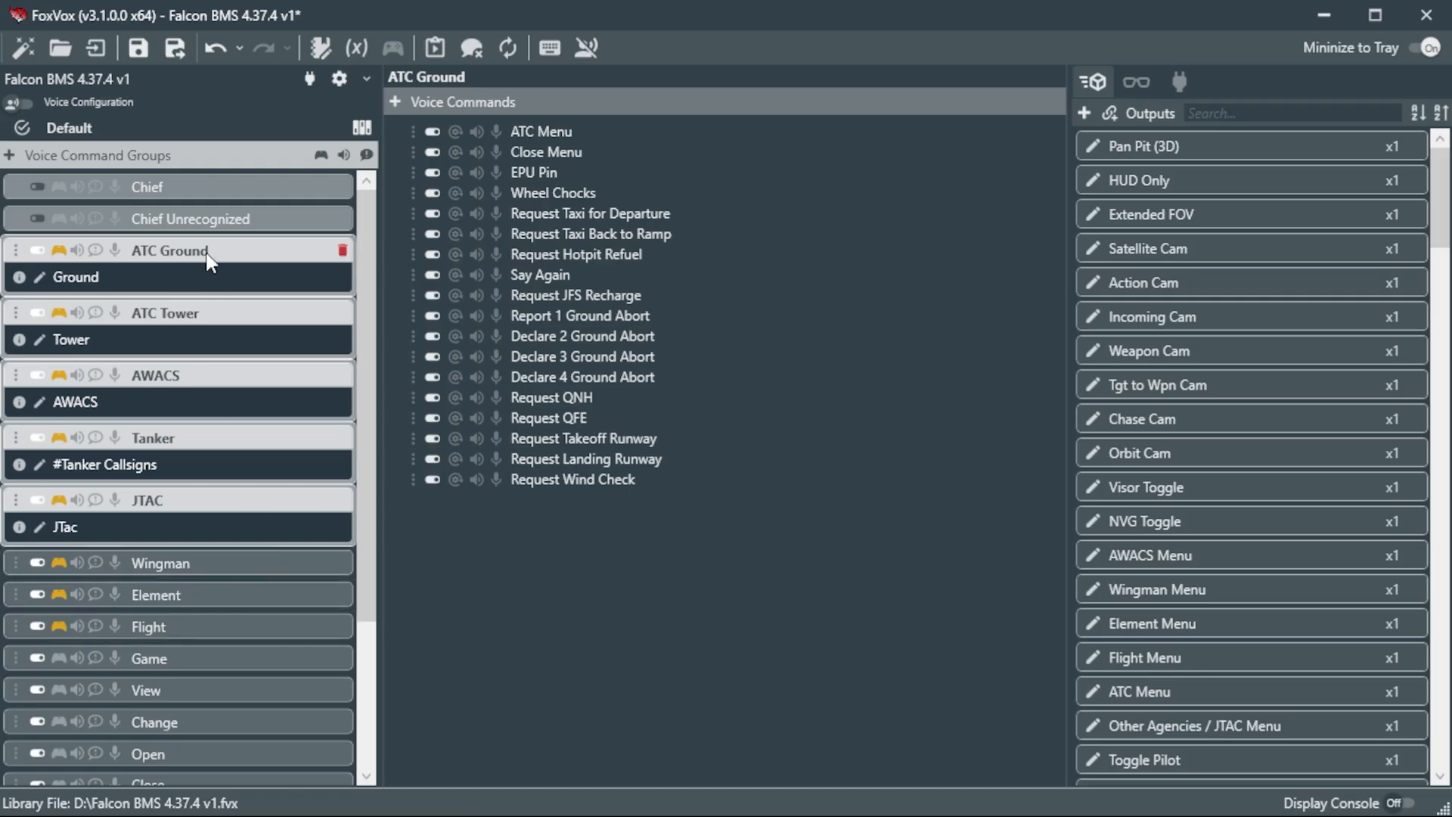
pyautogui.click(322, 156)
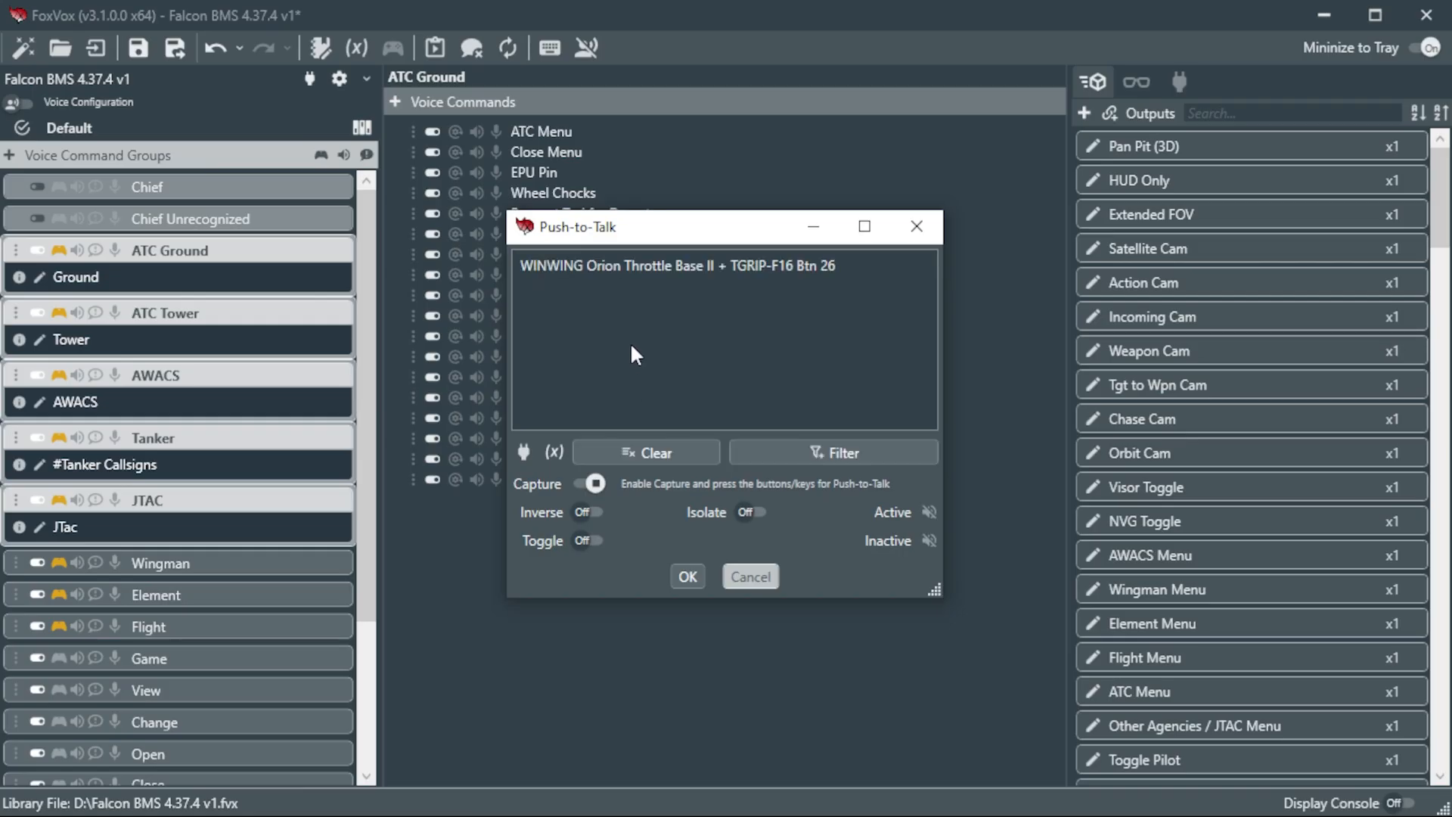
pyautogui.click(686, 578)
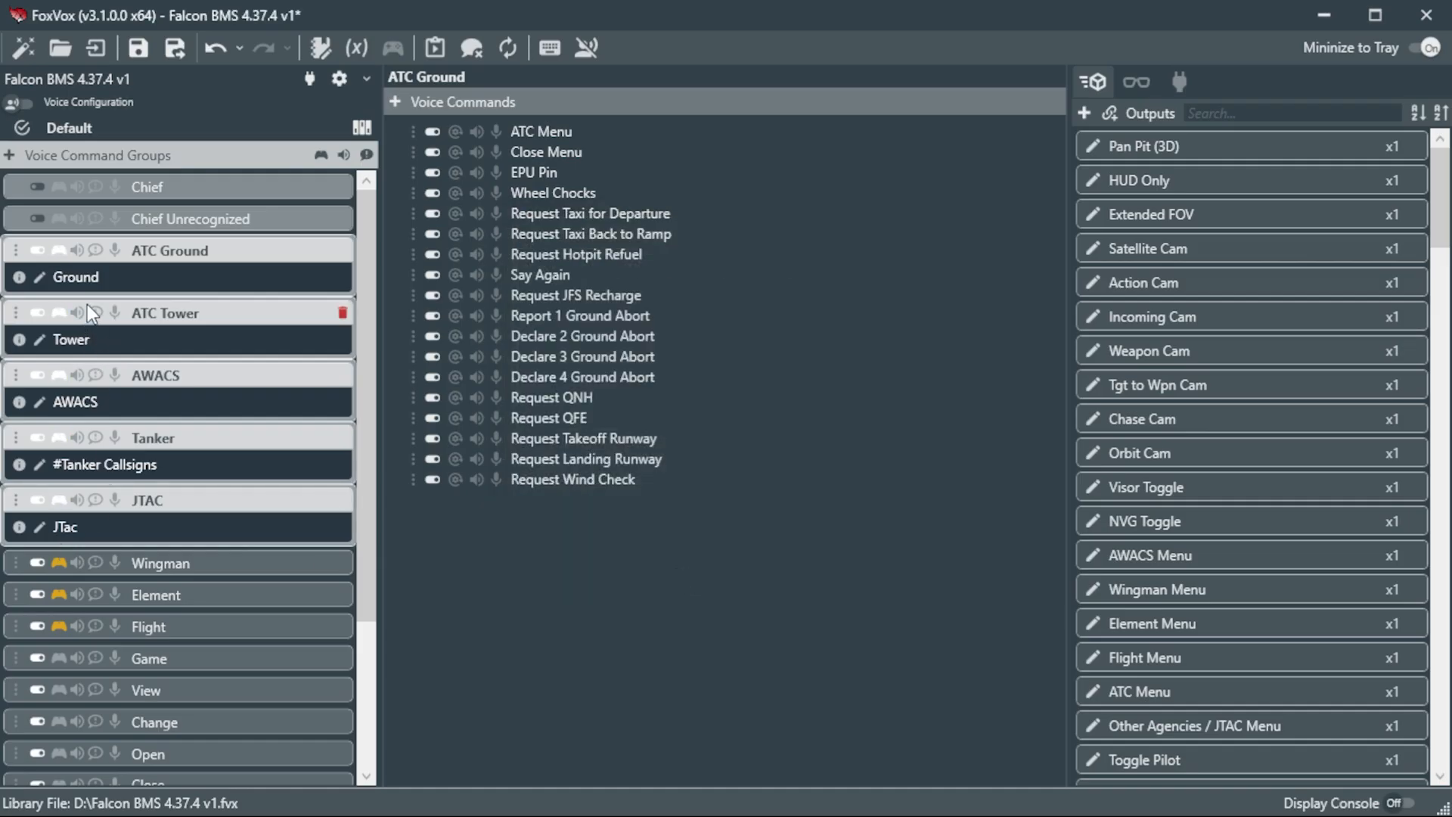
# Step: Capture a new shared push-to-talk button for the Wingman, Element and Flight voice command groups
pyautogui.click(164, 562)
pyautogui.keyDown('ctrl'); pyautogui.click(171, 474); pyautogui.keyUp('ctrl')
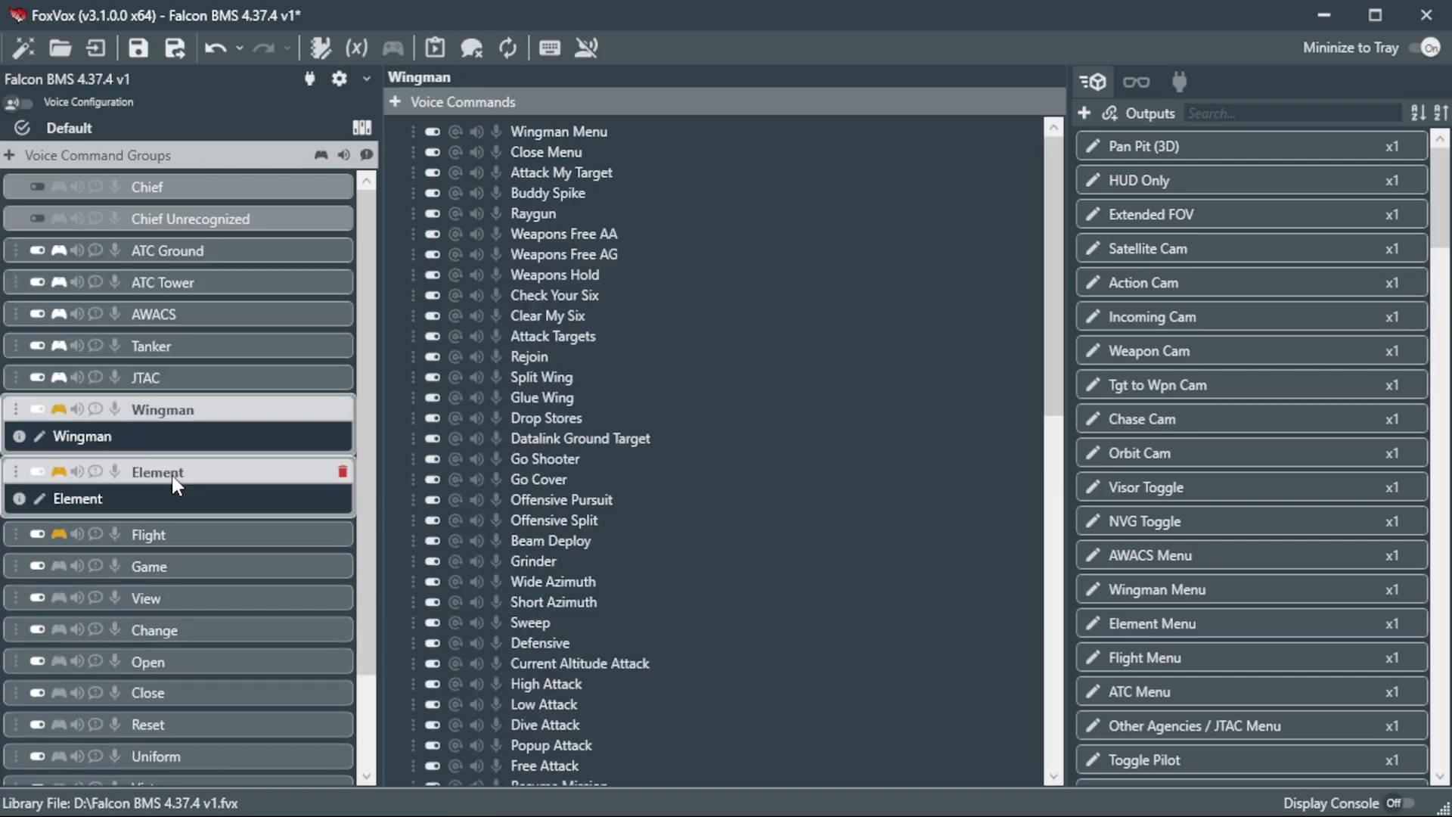
pyautogui.keyDown('ctrl'); pyautogui.click(179, 533); pyautogui.keyUp('ctrl')
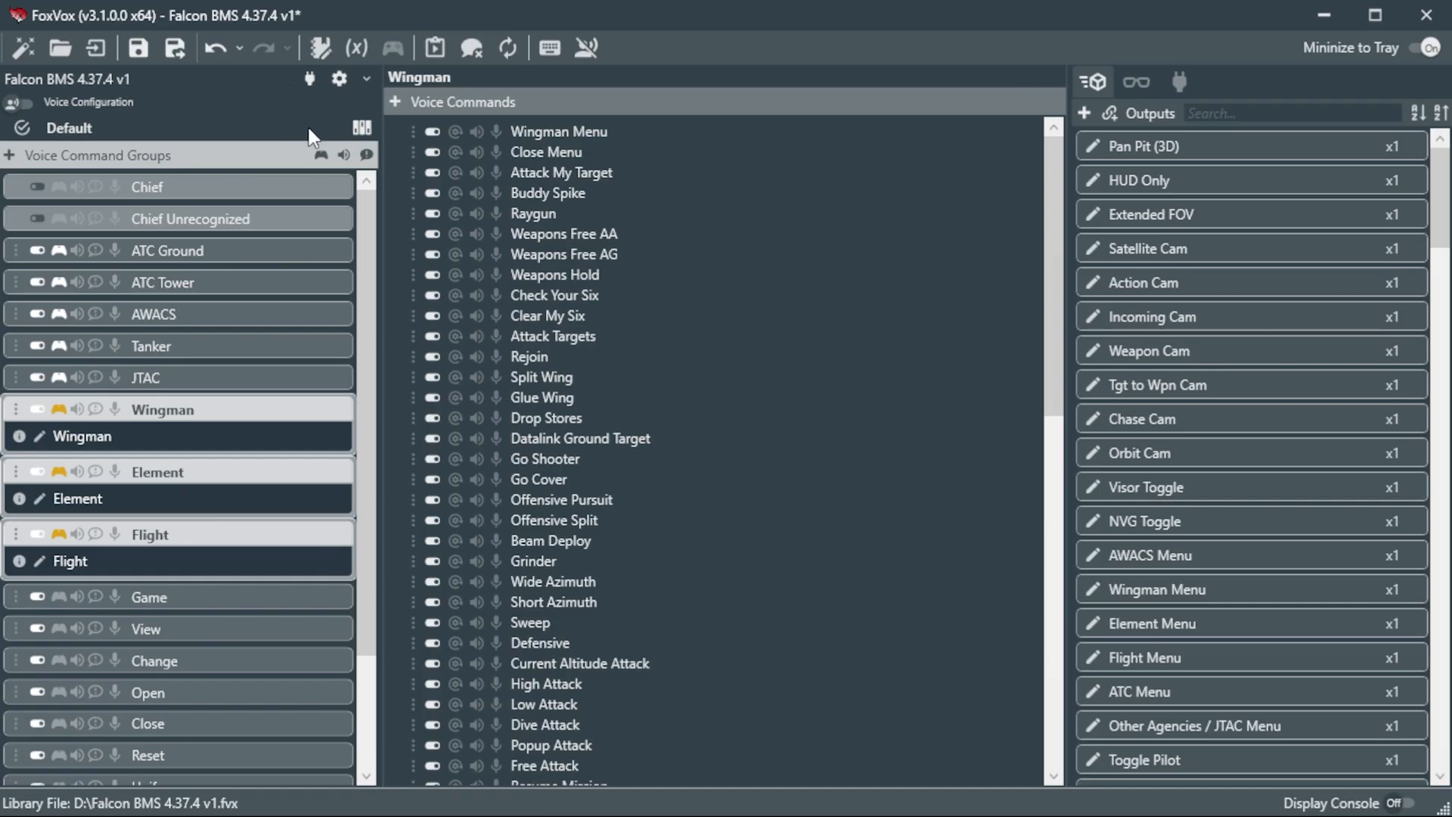
pyautogui.click(320, 155)
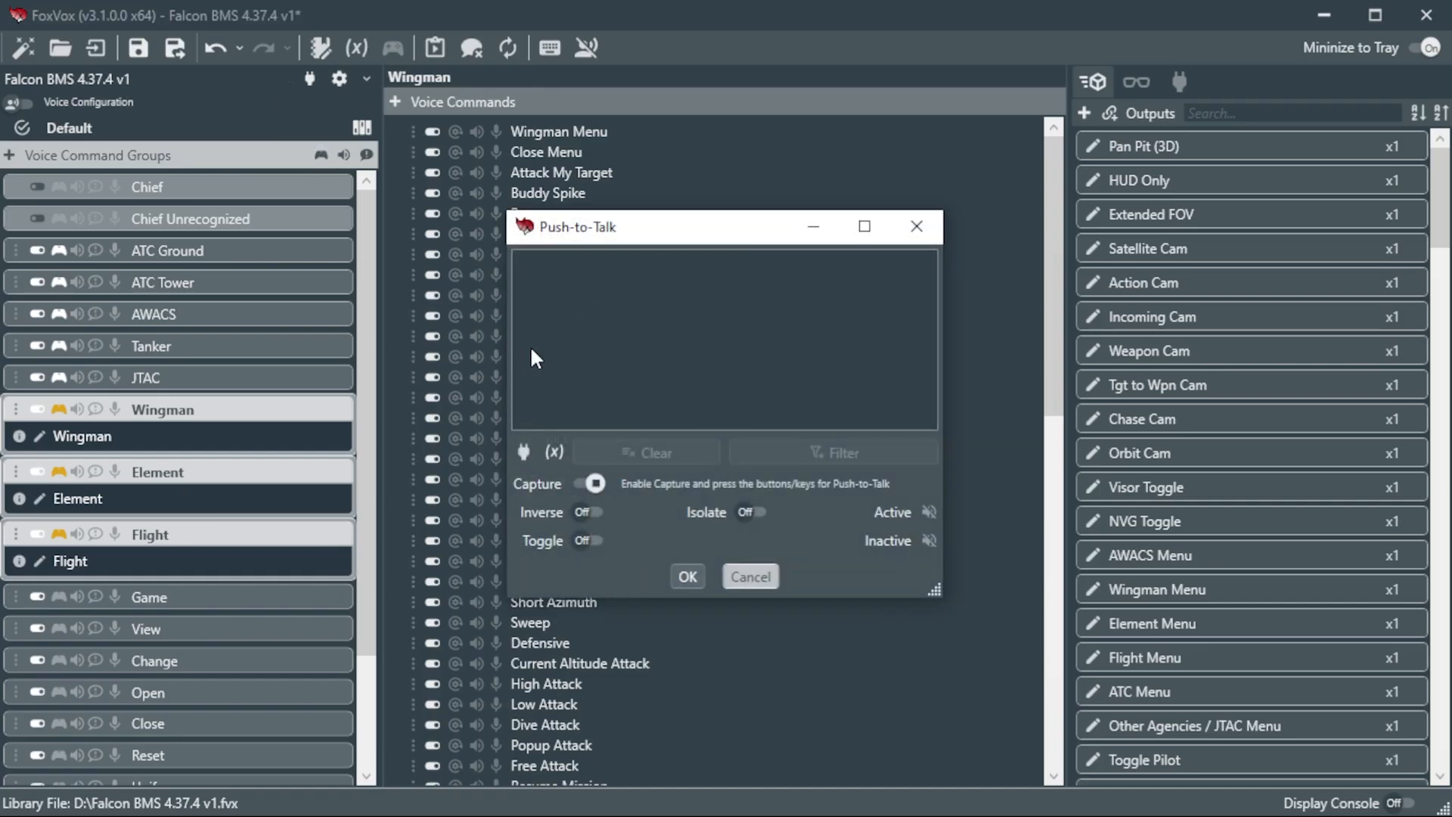
pyautogui.click(688, 577)
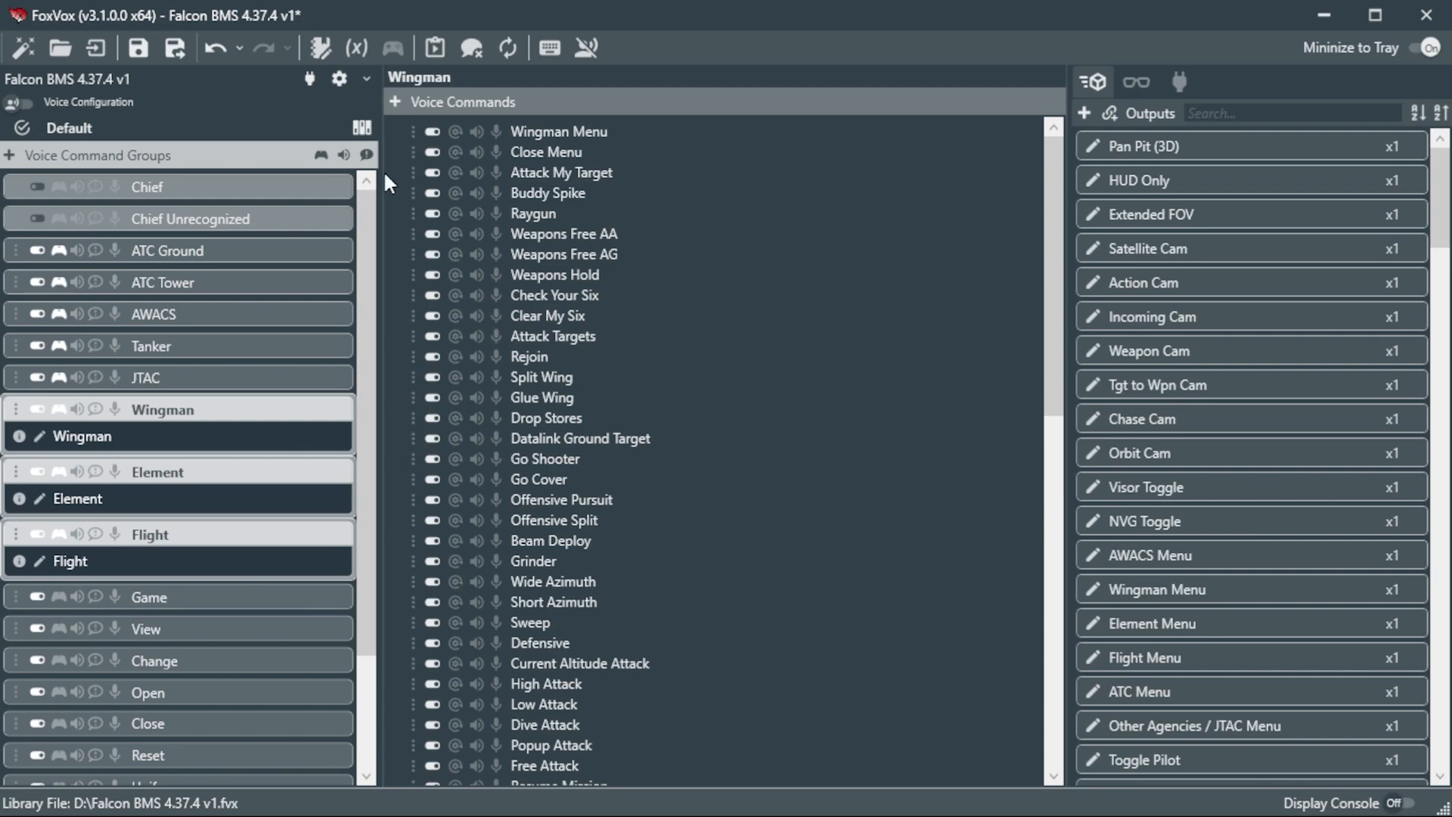
# Step: Switch to the key configuration and inspect the Left Brake Movement inputs in the Crew Chief Interactions group
pyautogui.click(18, 106)
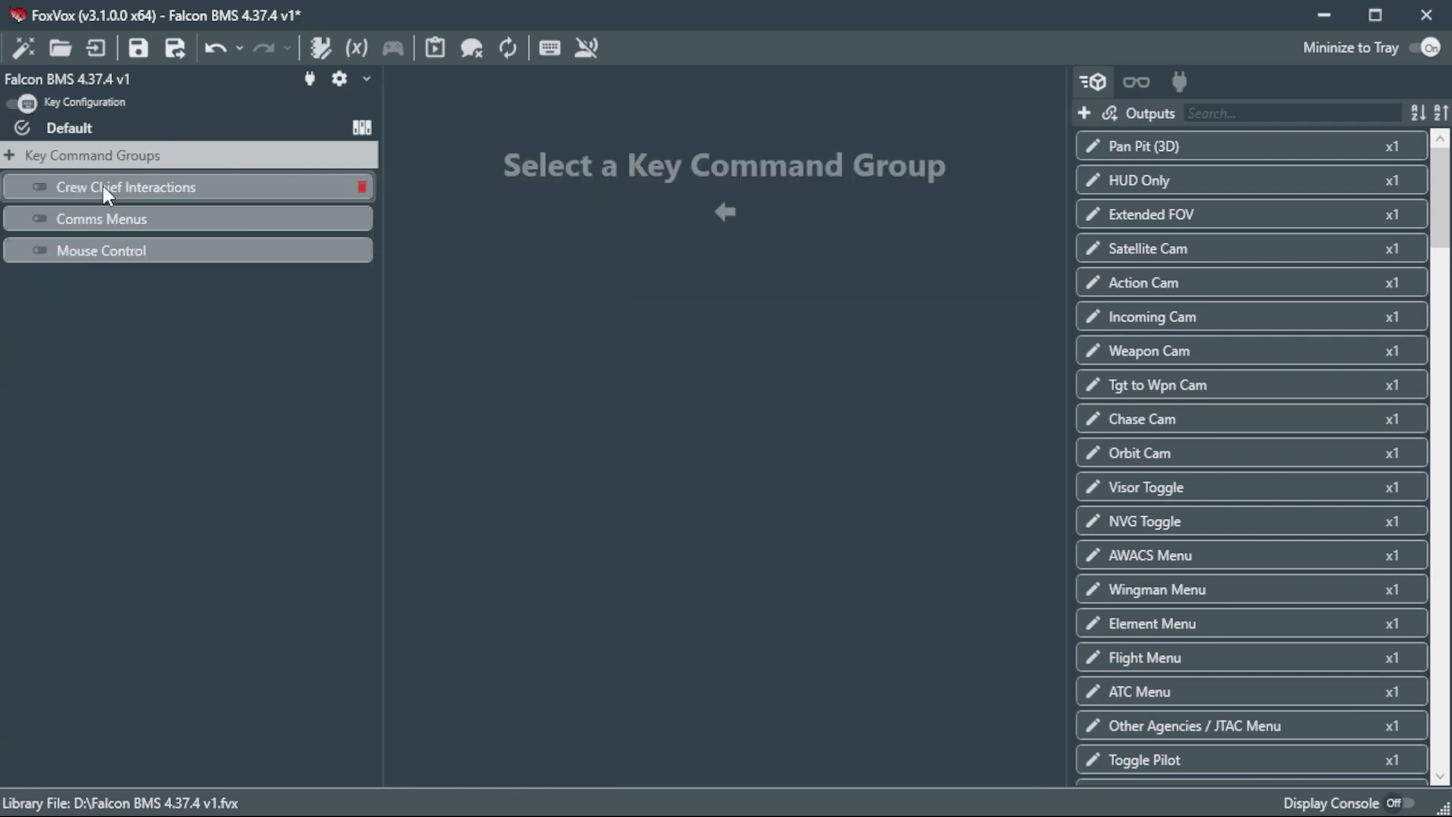
pyautogui.click(181, 186)
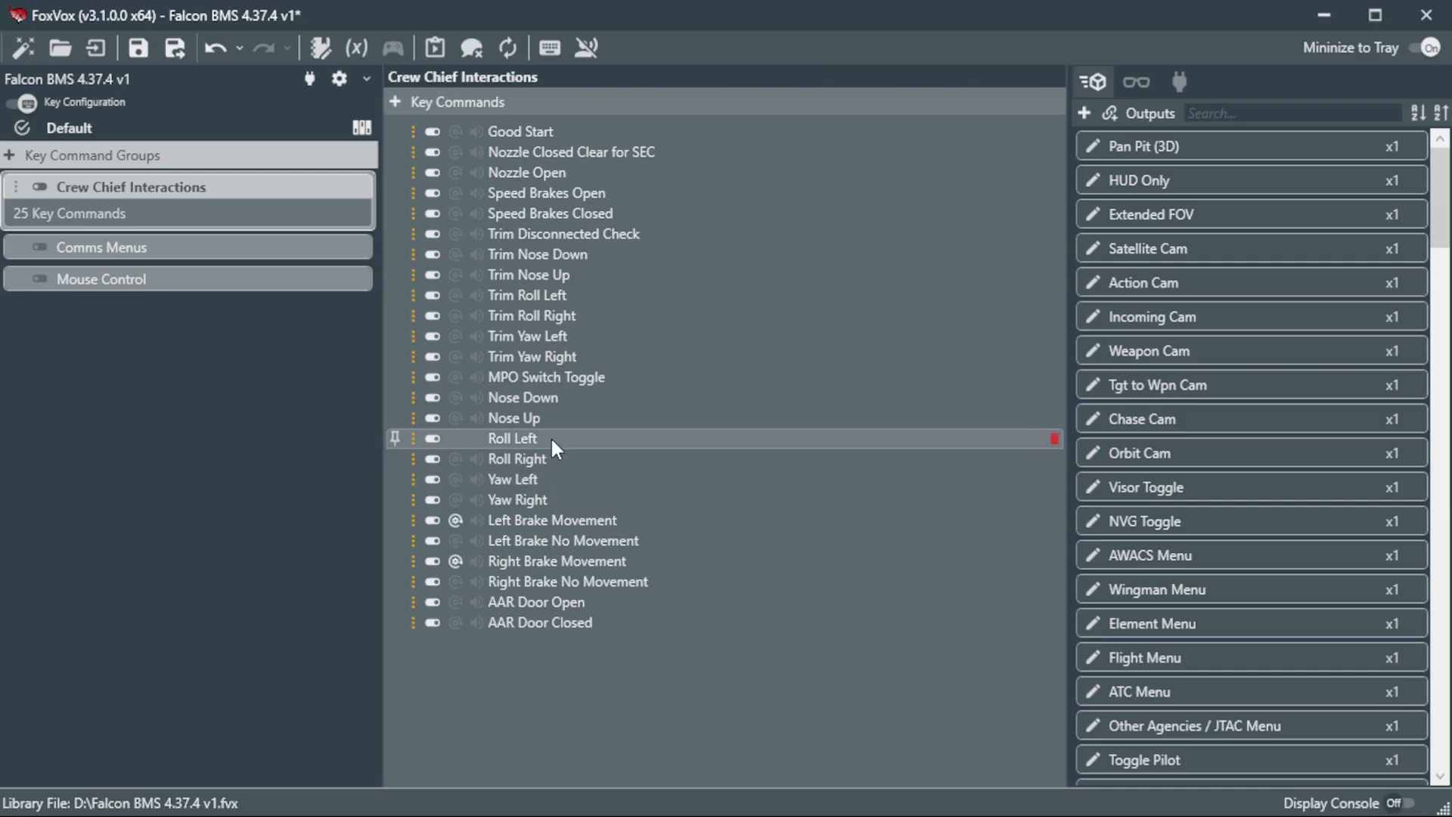
pyautogui.click(569, 518)
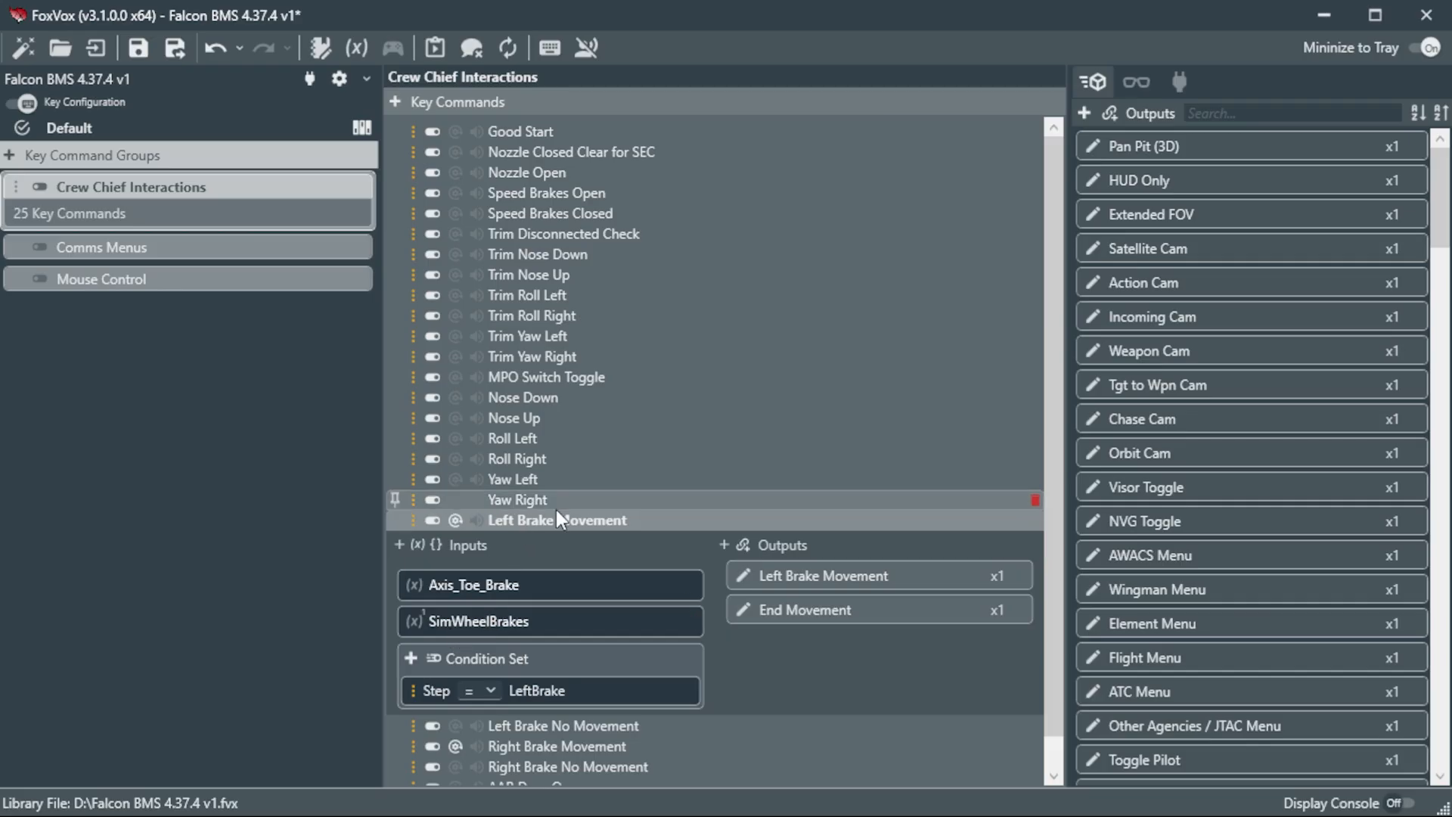
# Step: Replace the Roll Left command's AFAileronLeft input with the captured WINWING Orion Joystick Base 2 + JGRIP-F16 + MFSSB X Axis
pyautogui.click(555, 437)
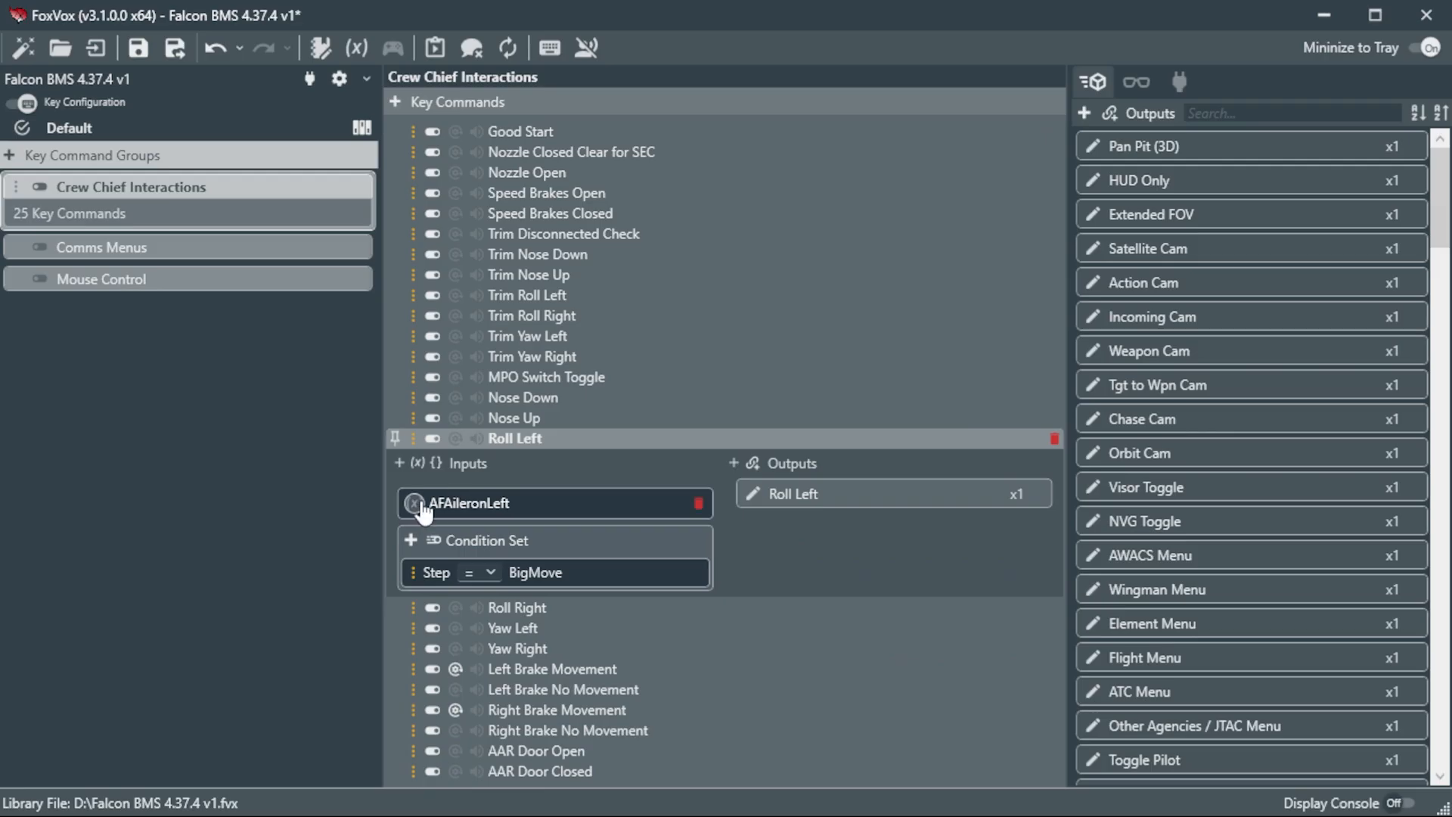
pyautogui.moveTo(425, 514)
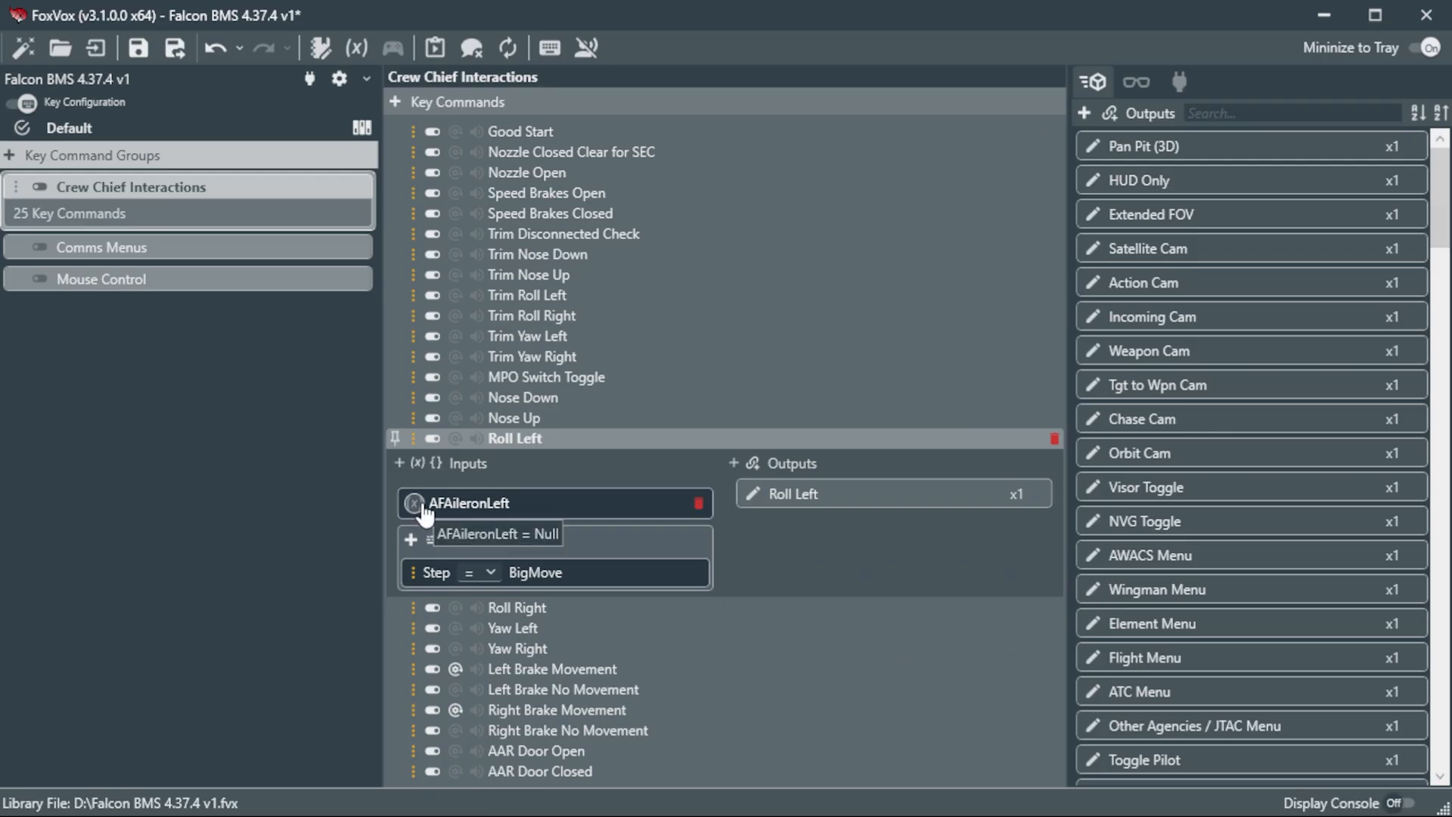
pyautogui.click(697, 503)
pyautogui.click(398, 463)
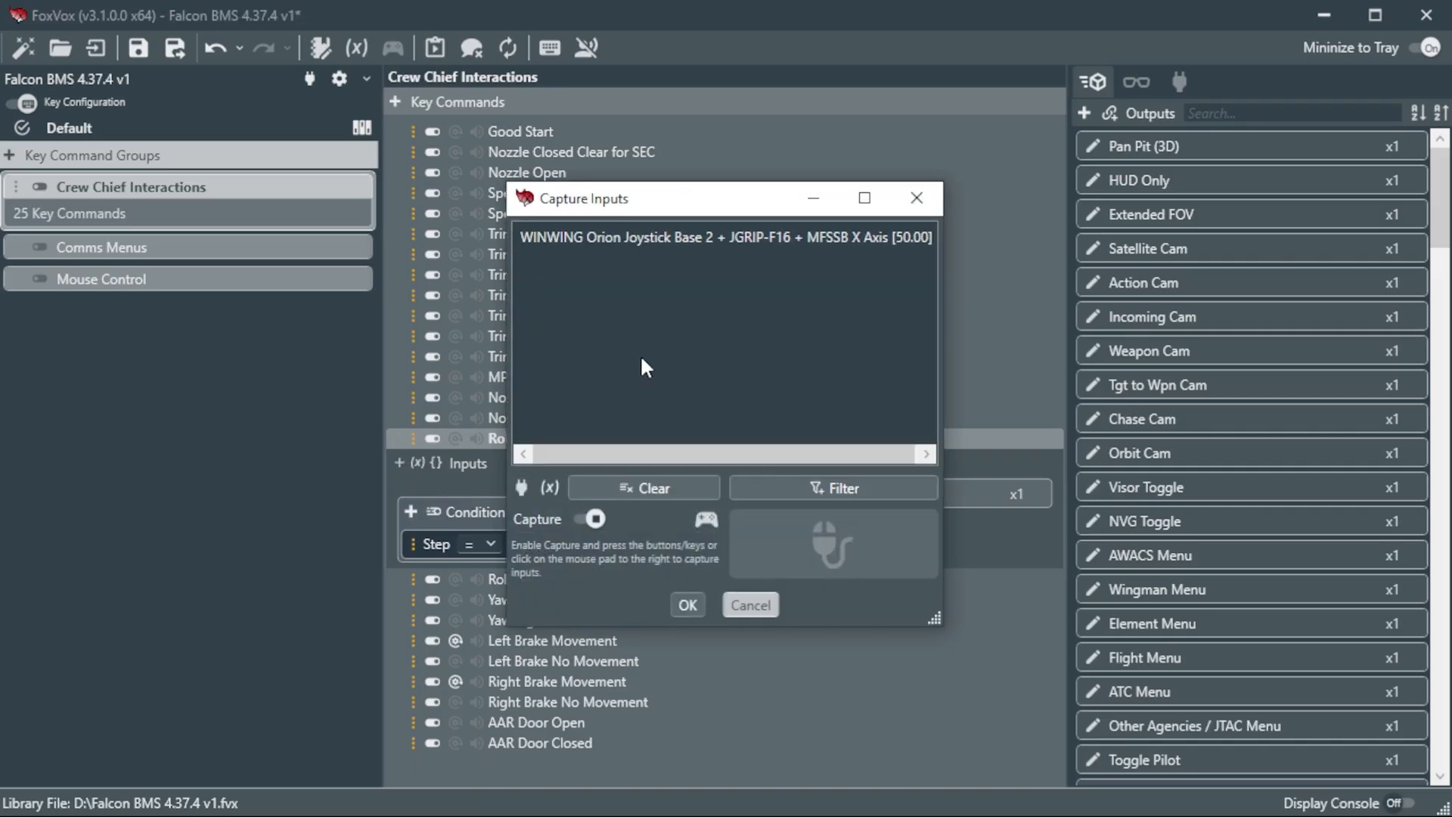
pyautogui.click(684, 594)
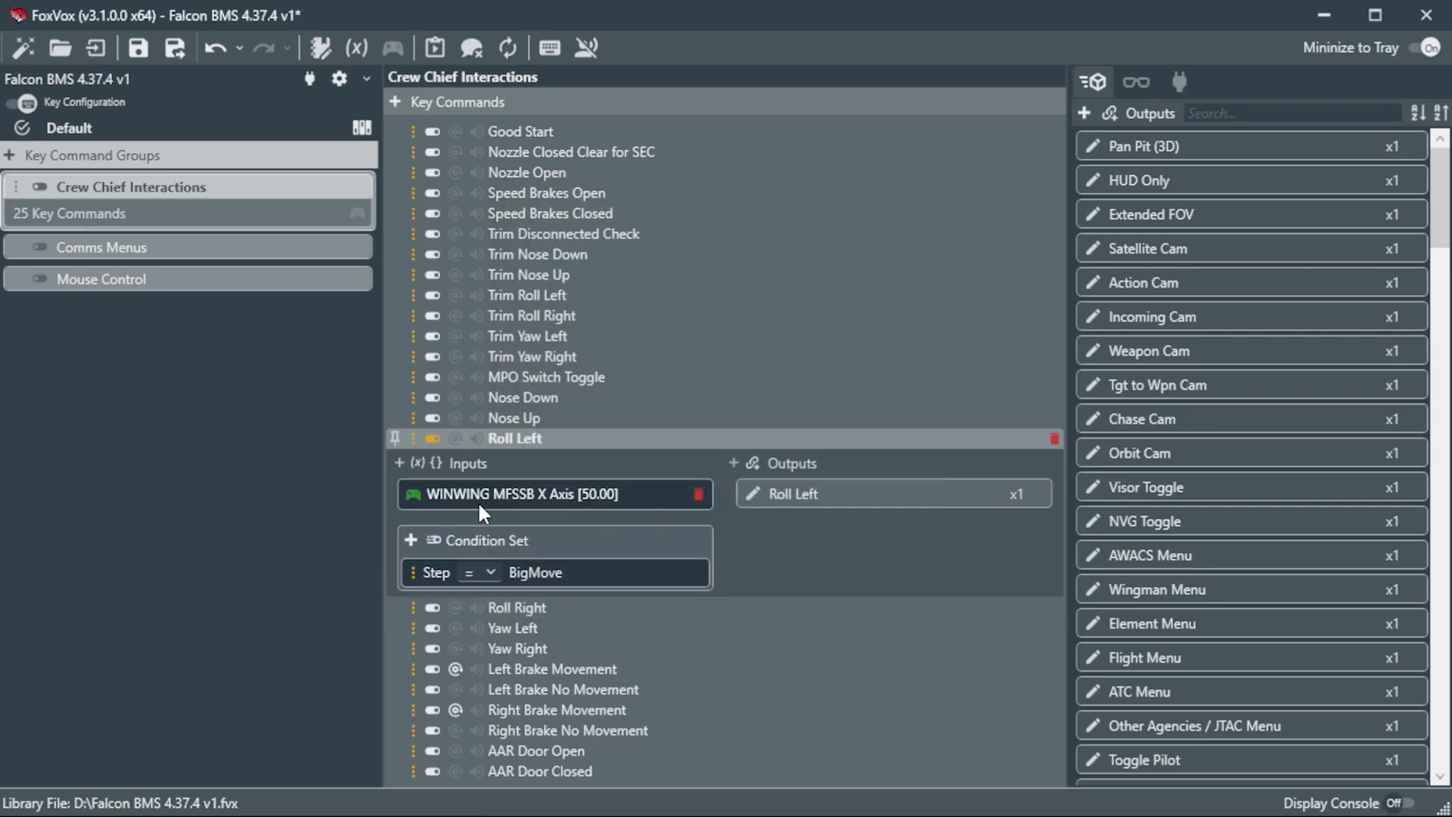
# Step: Add an active range starting at 0 to the Roll Left joystick axis input and lower the range's upper limit
pyautogui.click(415, 496)
pyautogui.click(464, 634)
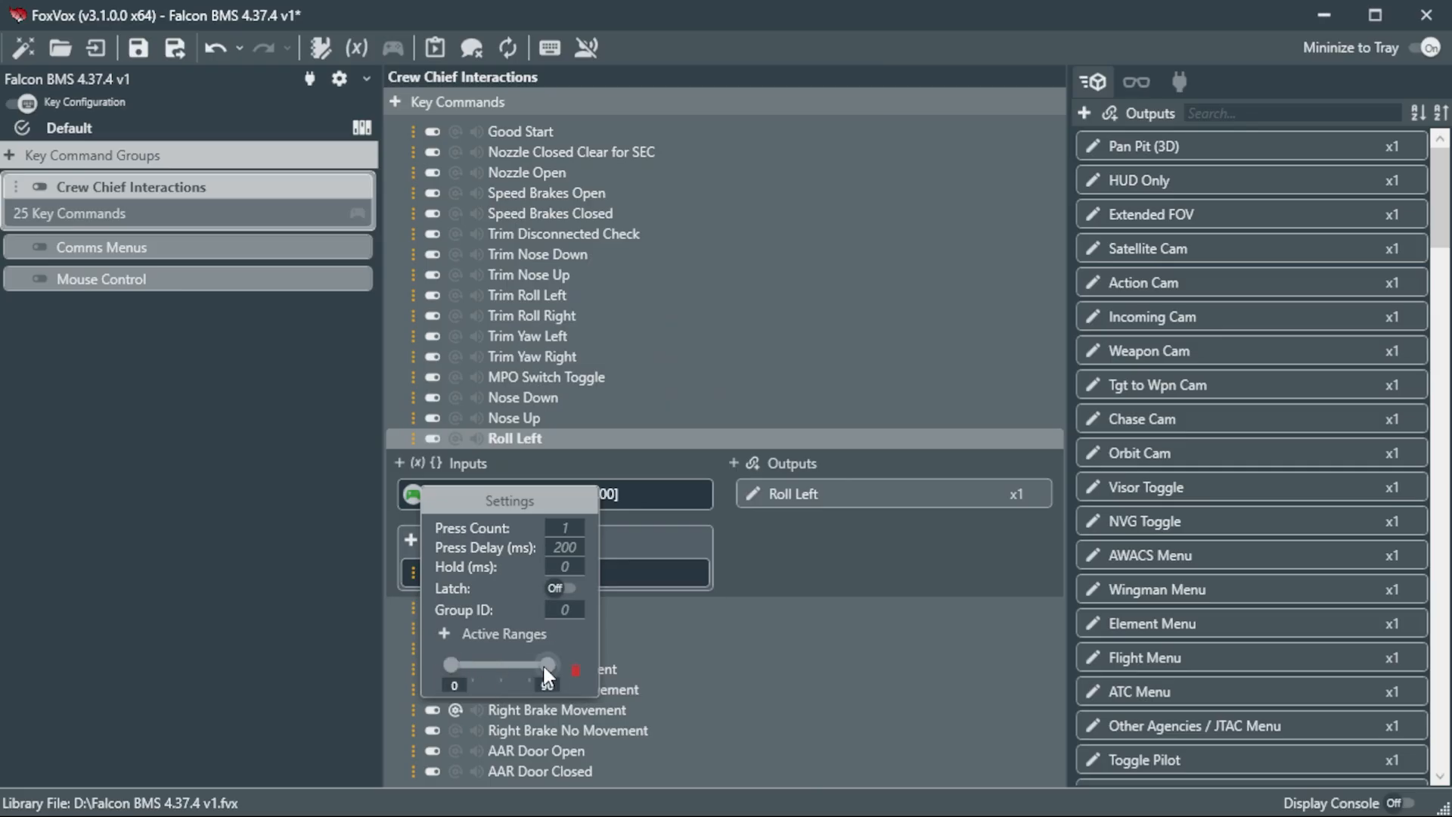
pyautogui.moveTo(493, 668); pyautogui.dragTo(497, 666)
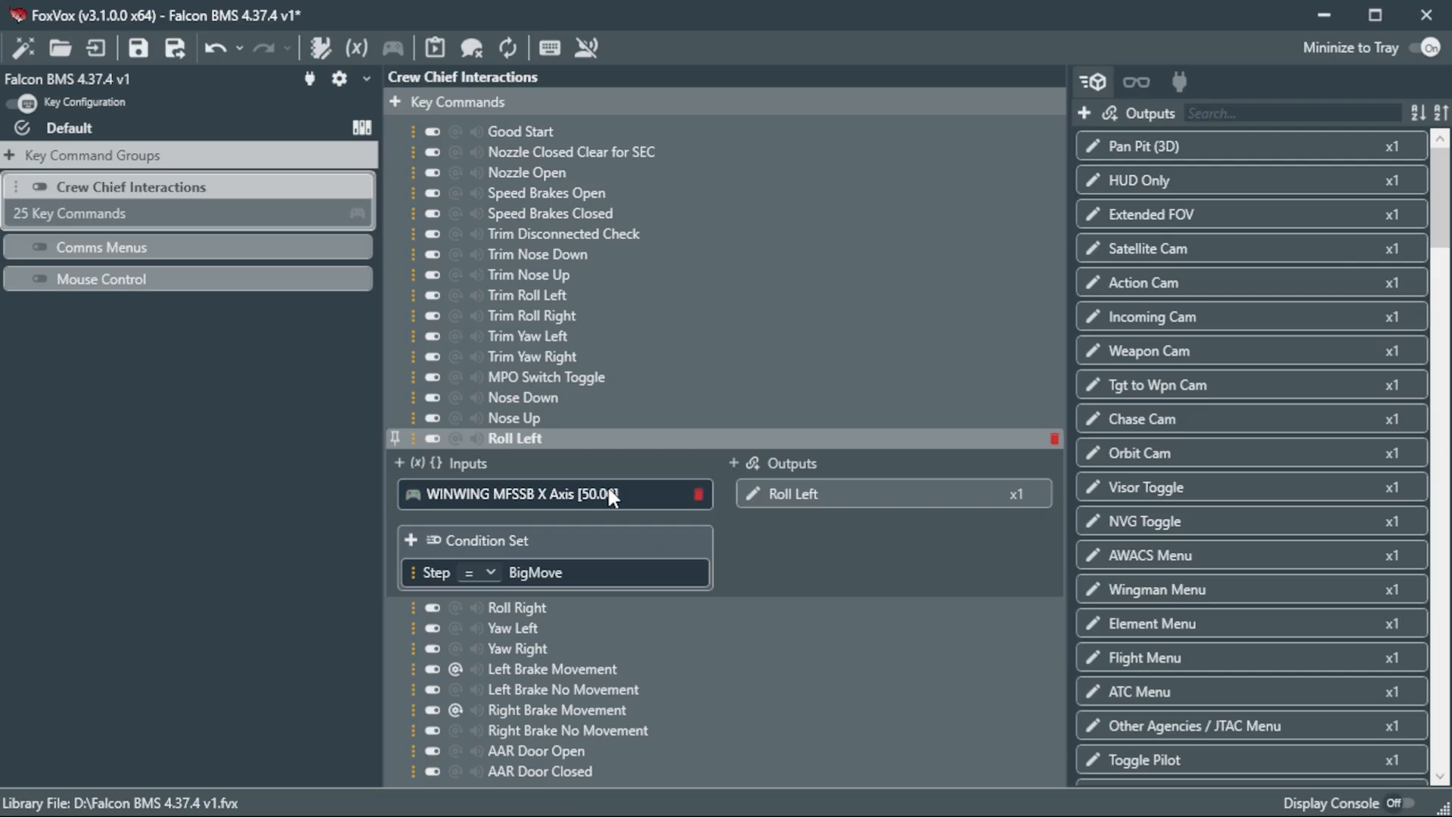
# Step: Replace the Roll Right command's existing input with the captured WINWING Orion Joystick Base 2 + JGRIP-F16 + MFSSB X Axis
pyautogui.click(579, 609)
pyautogui.click(698, 524)
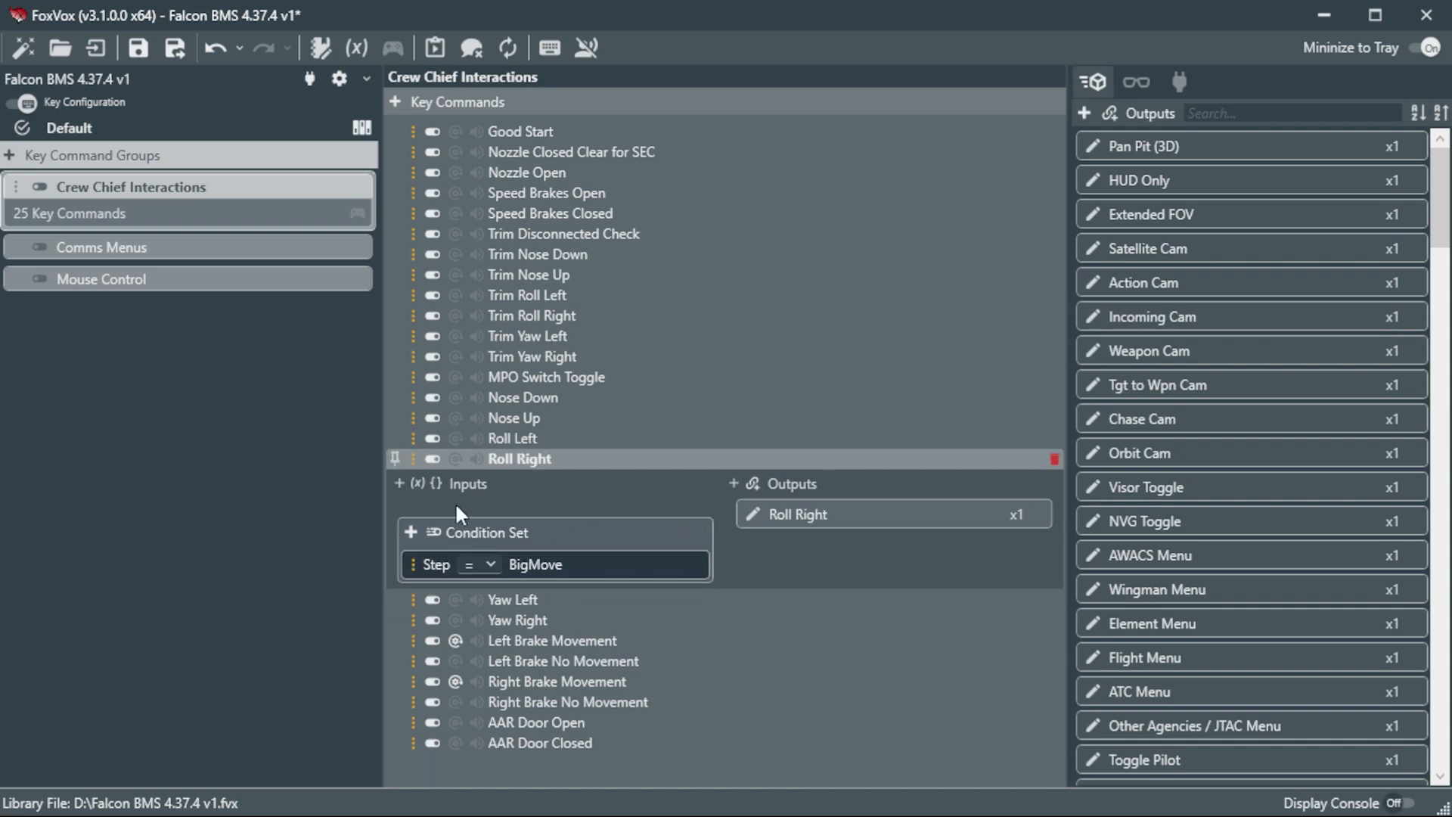
pyautogui.click(397, 482)
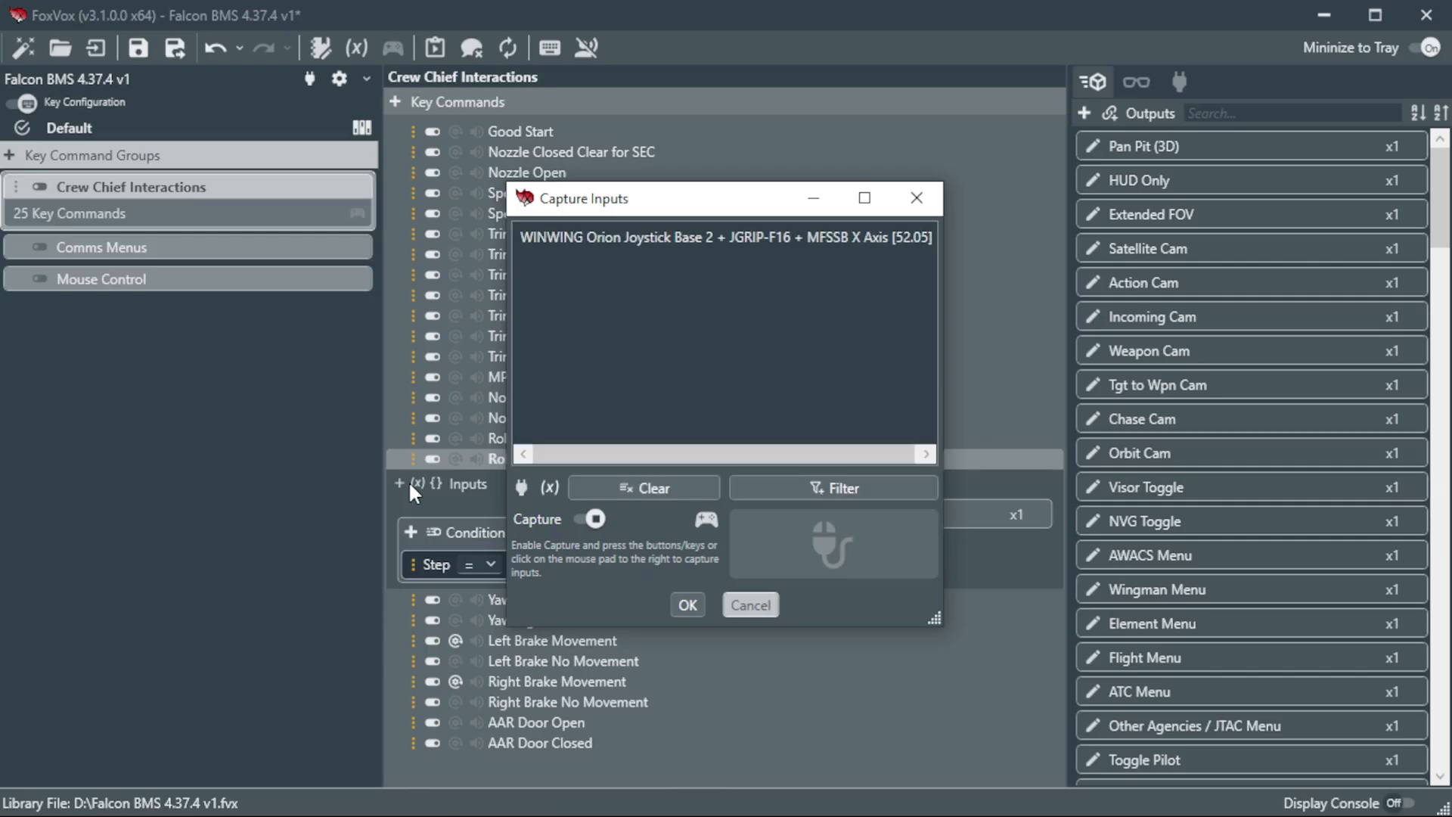
pyautogui.click(687, 604)
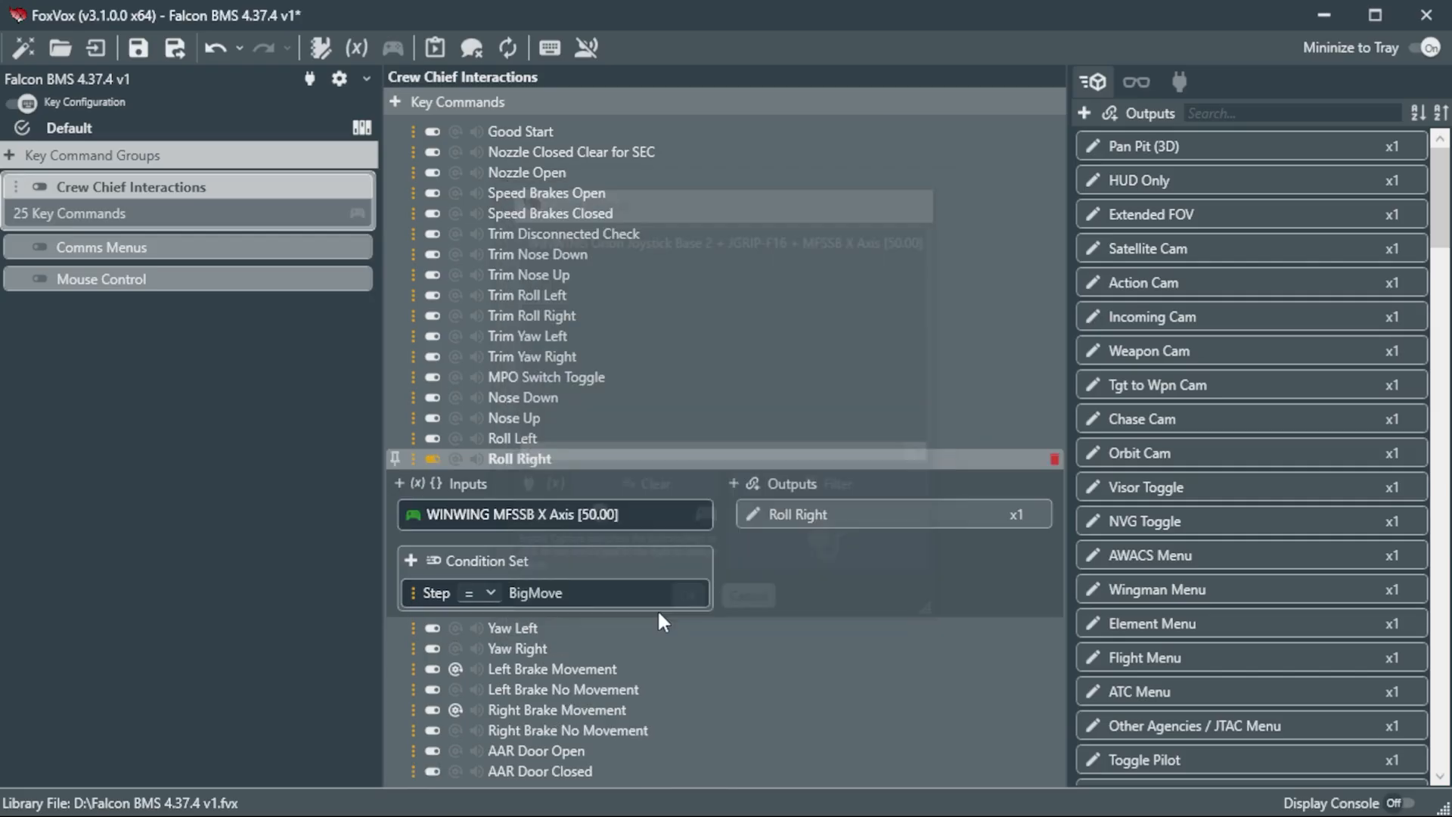
# Step: Add an active range ending at 100 to the Roll Right joystick axis input and raise the range's lower limit
pyautogui.click(414, 518)
pyautogui.moveTo(449, 685); pyautogui.dragTo(504, 684)
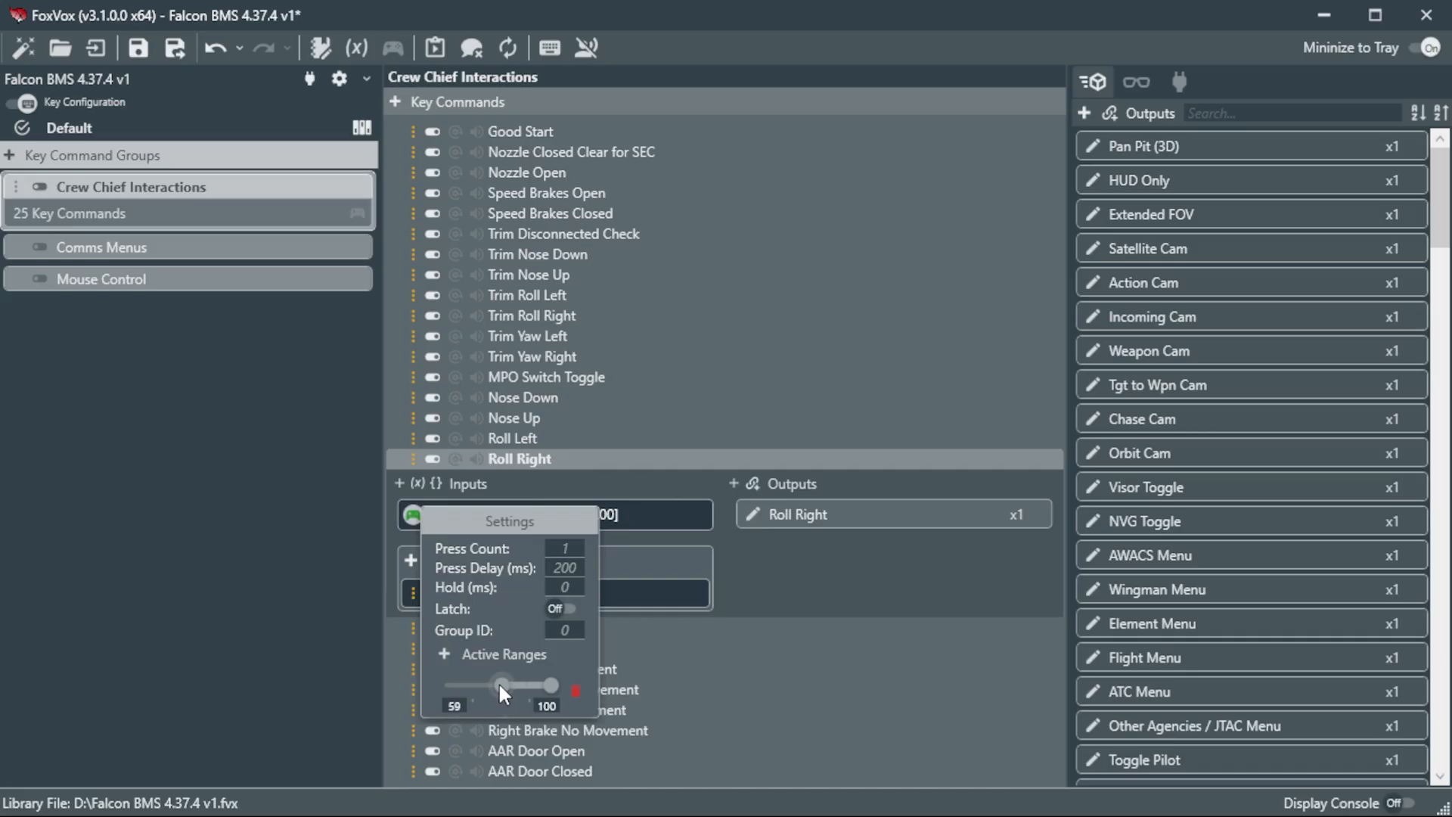
pyautogui.doubleClick(457, 705)
pyautogui.press('Tab')
pyautogui.click(787, 580)
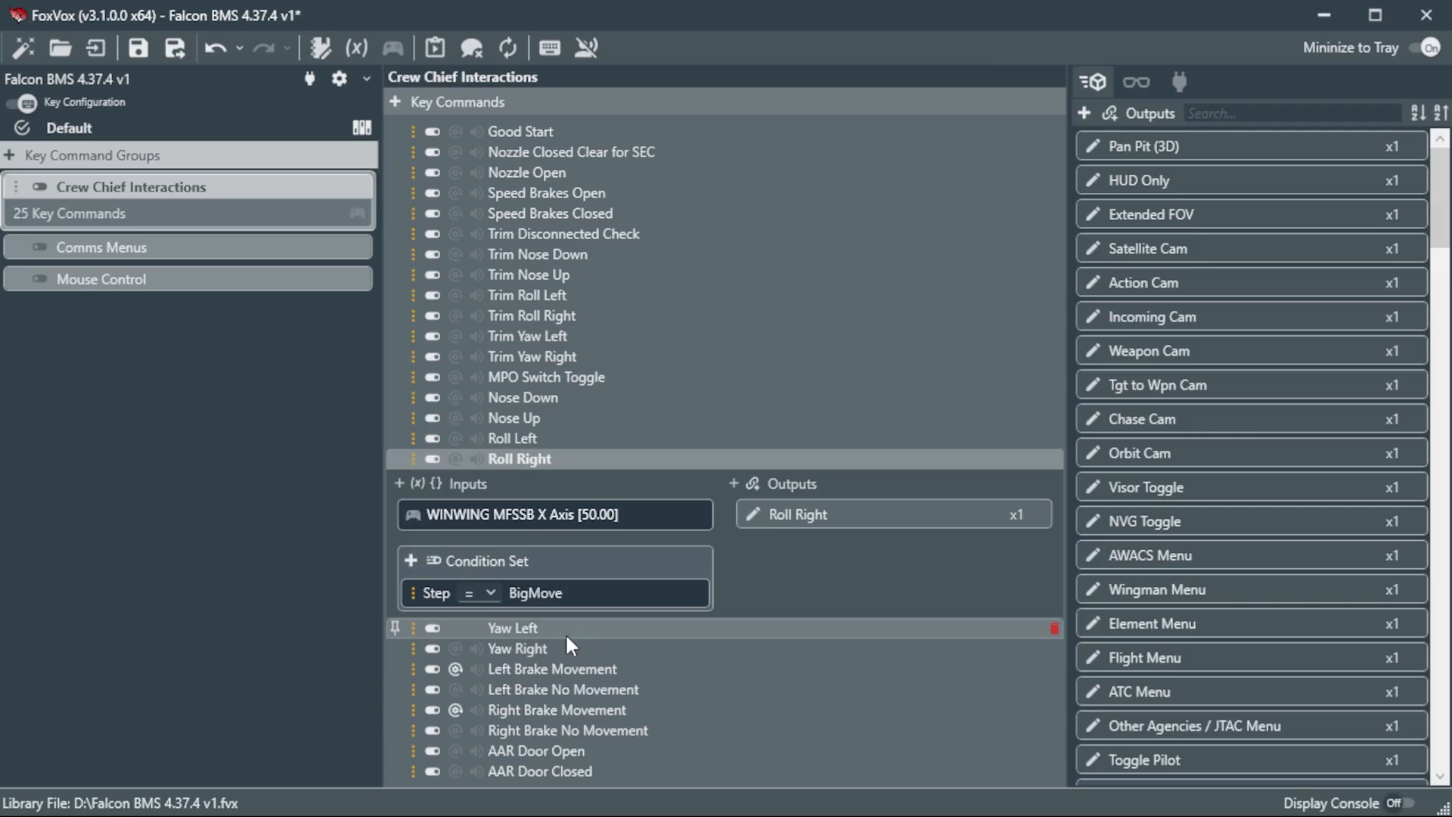
# Step: Review the Left Brake Movement command's inputs and deselect the Crew Chief Interactions group
pyautogui.click(561, 674)
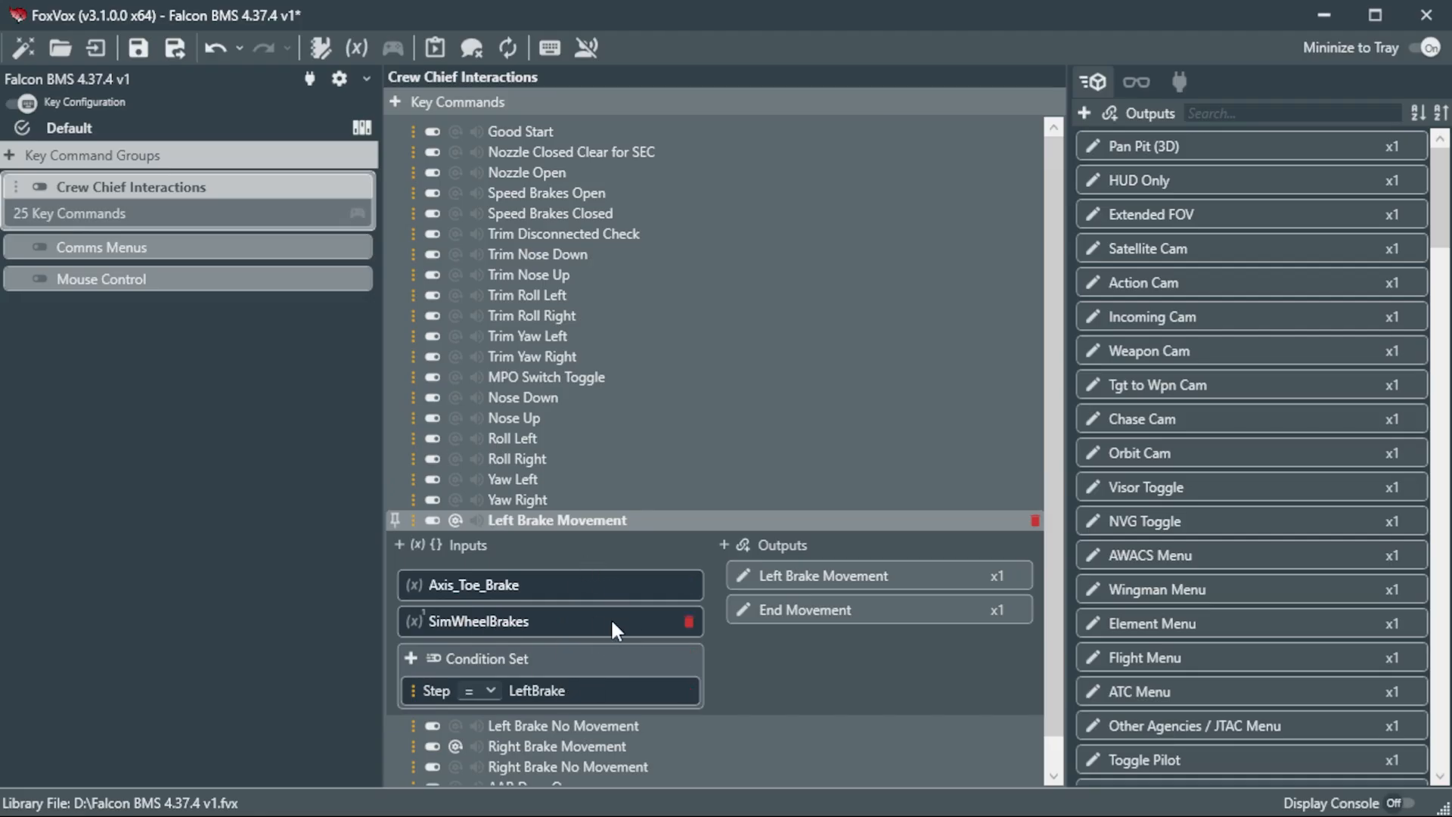
pyautogui.click(214, 423)
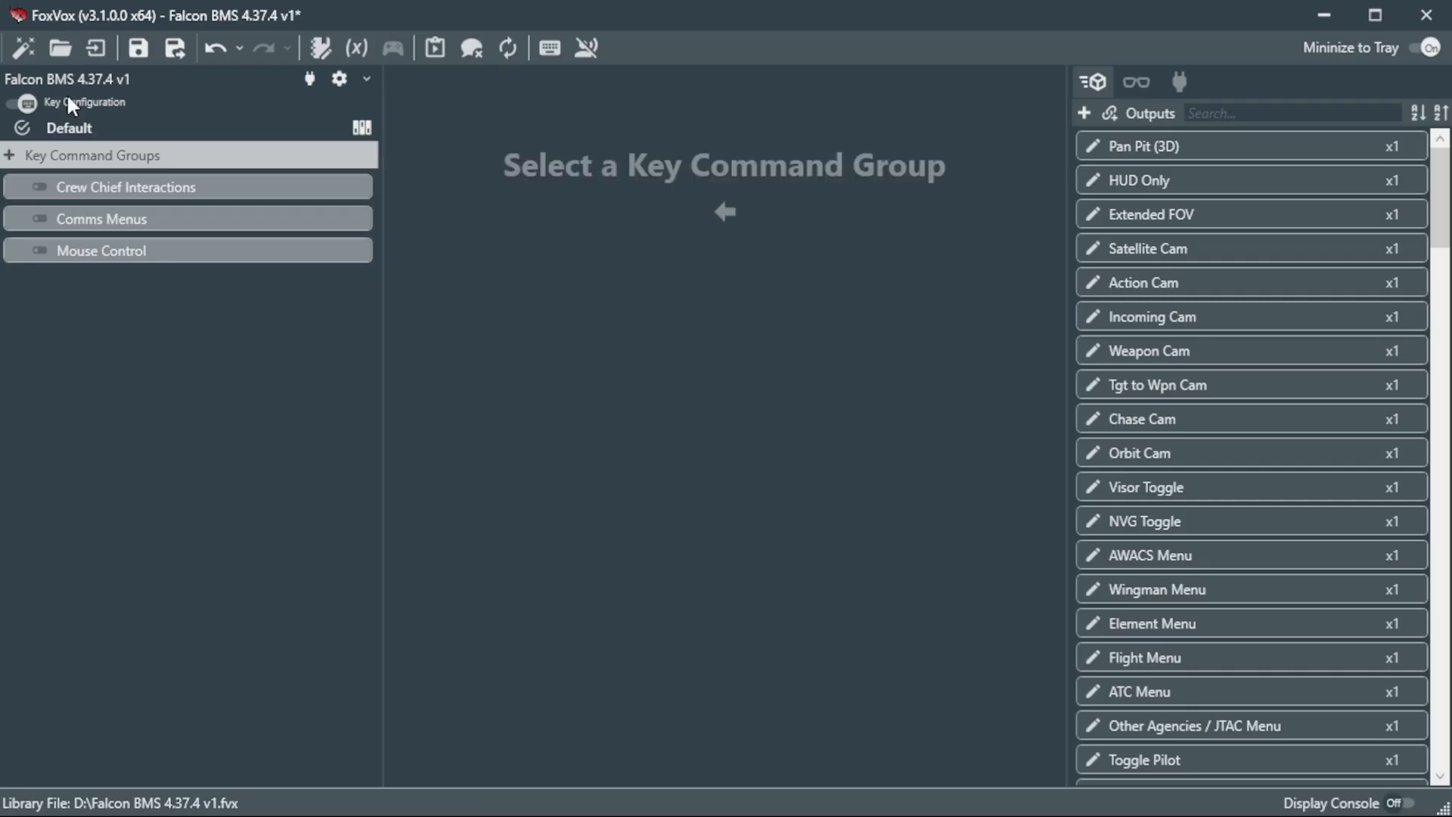
# Step: Return to the voice configuration, select the Game group, and test speech recognition with the phrase "Engage Crew Chief" before stopping it
pyautogui.click(26, 104)
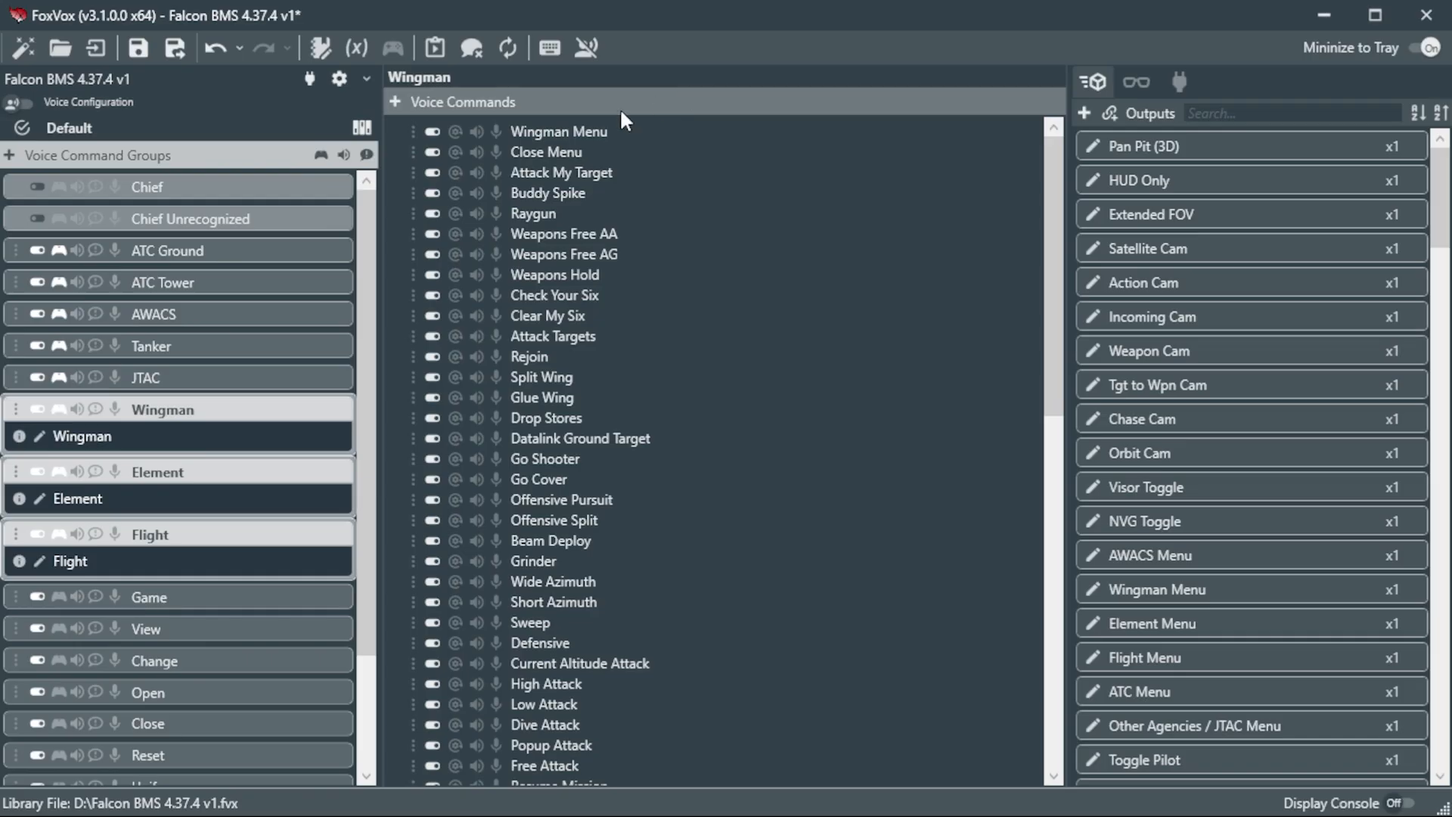
pyautogui.click(255, 594)
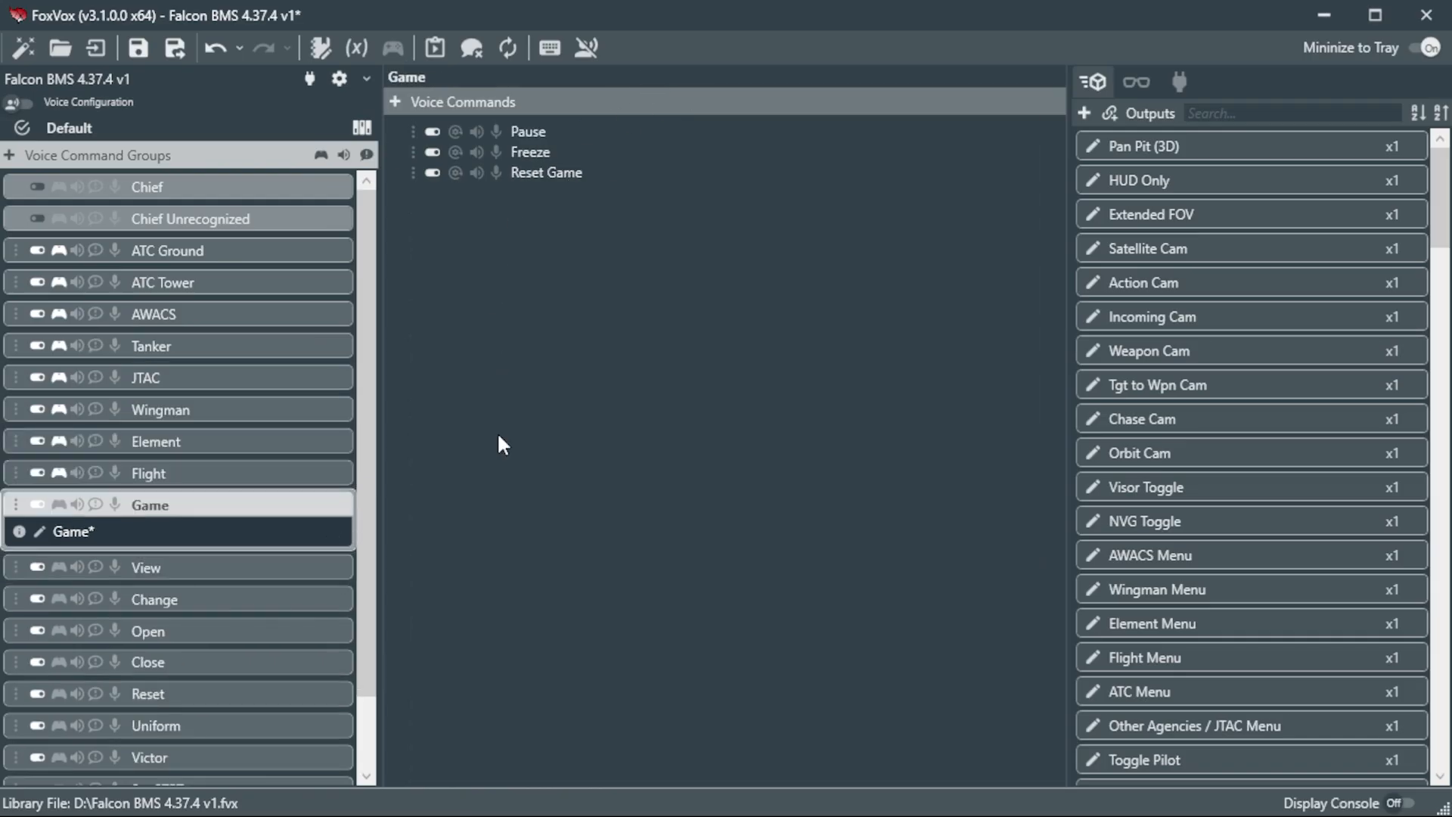
pyautogui.click(585, 47)
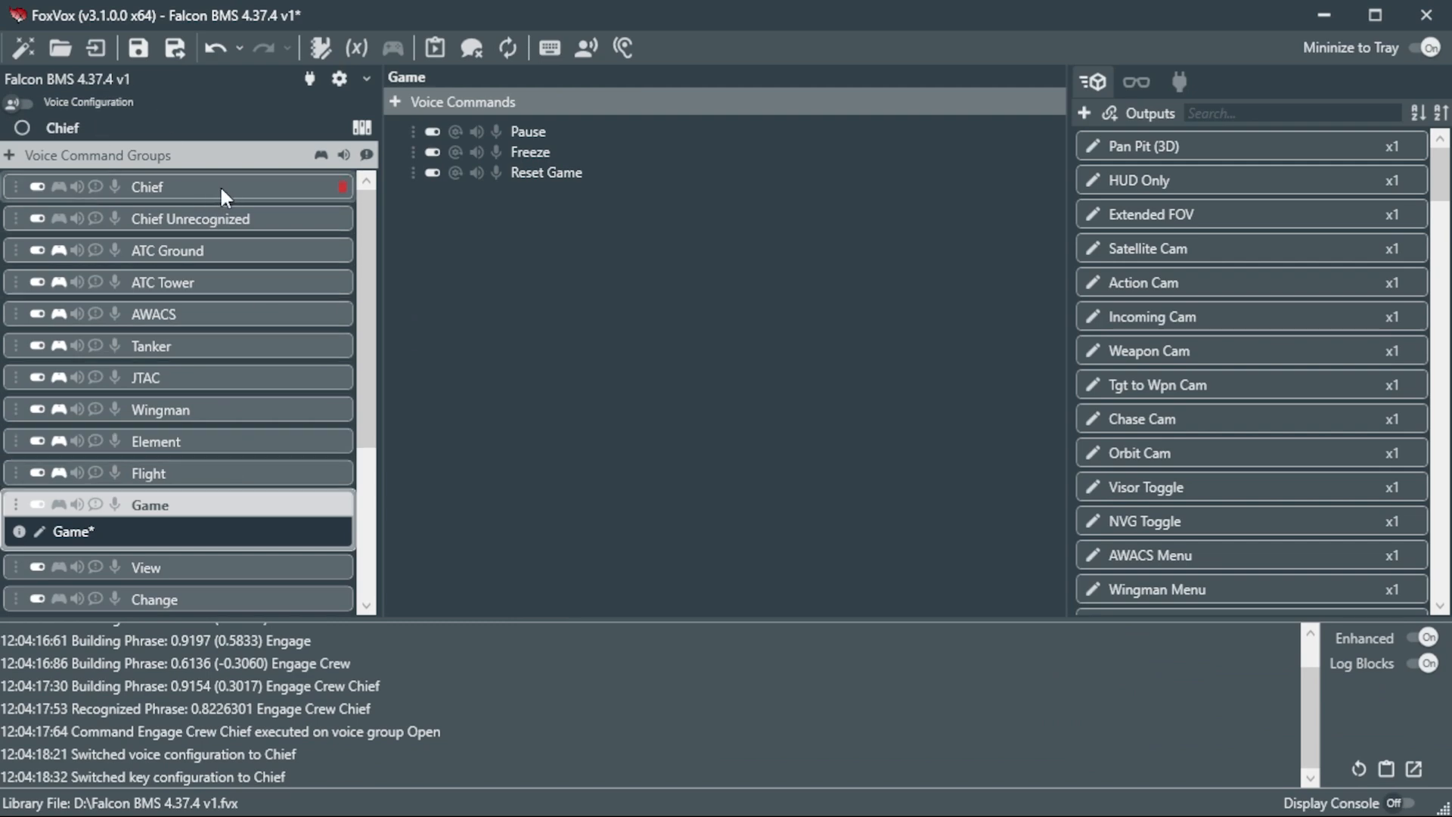
pyautogui.click(582, 61)
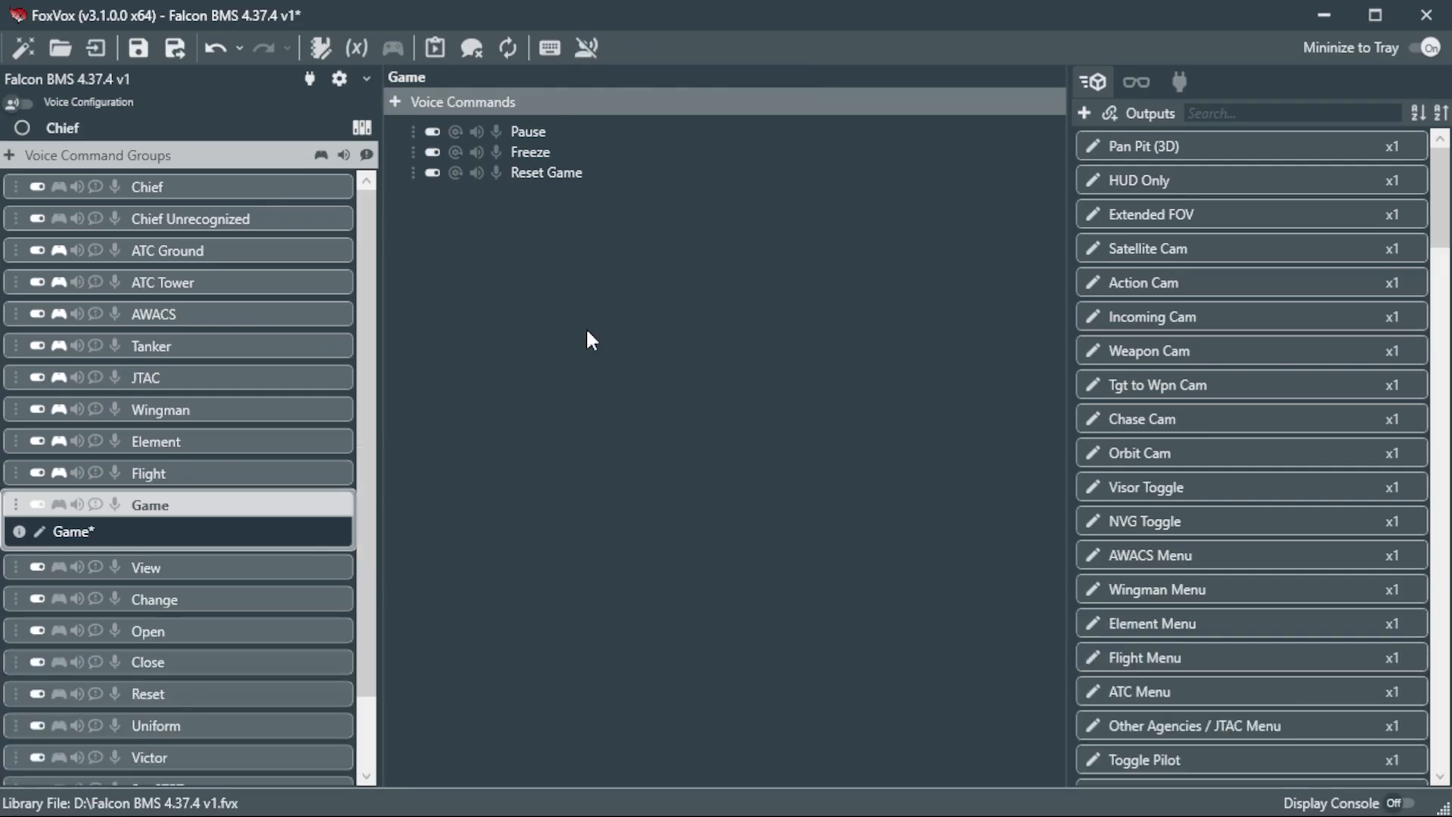